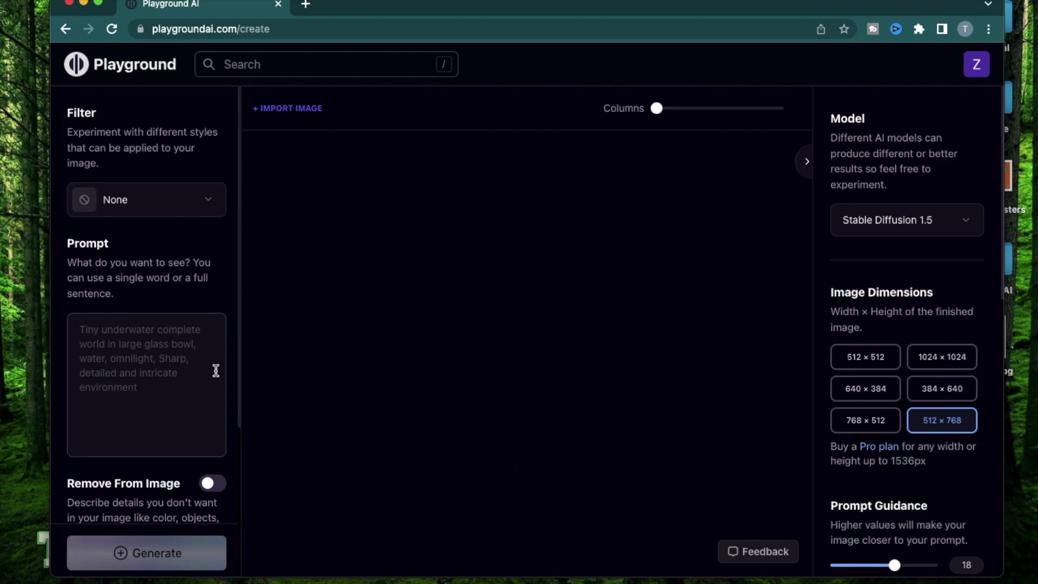
Examine the Image to Image section and the generation settings, from model and image dimensions down to number of images
scroll(216, 370, "down", 5)
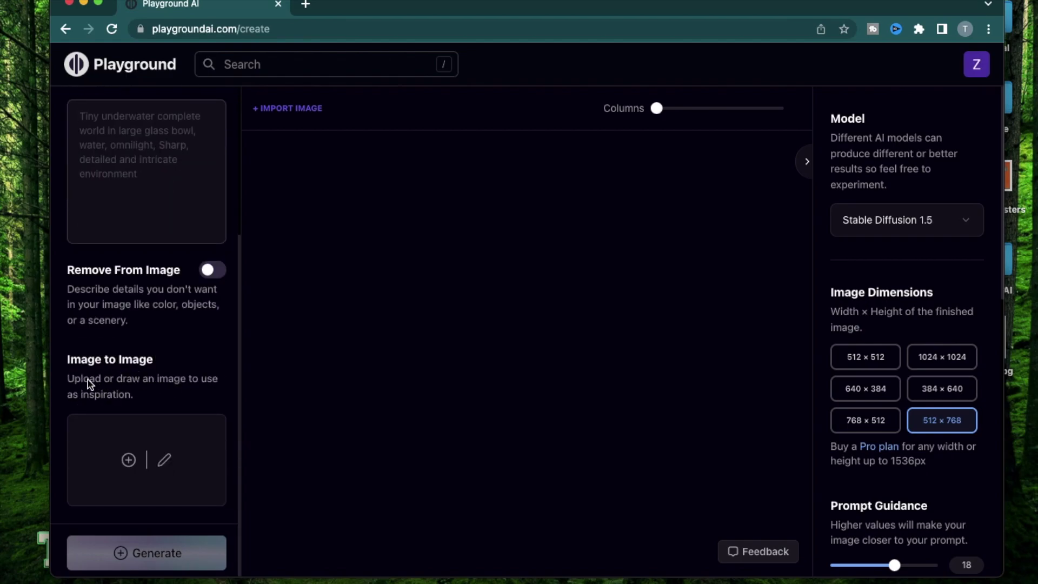
left_click(64, 366)
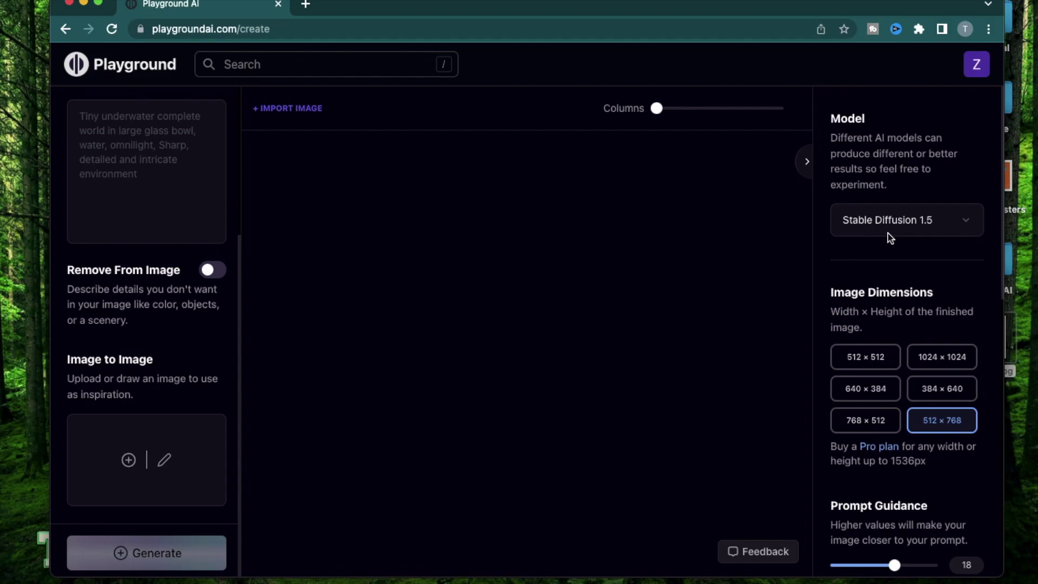
scroll(891, 238, "down", 3)
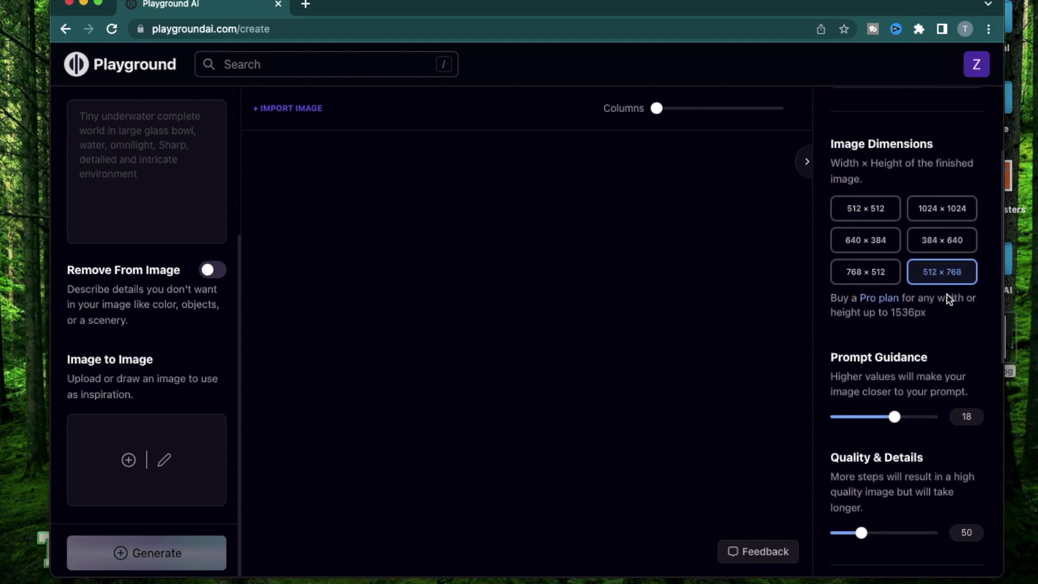
scroll(945, 300, "down", 3)
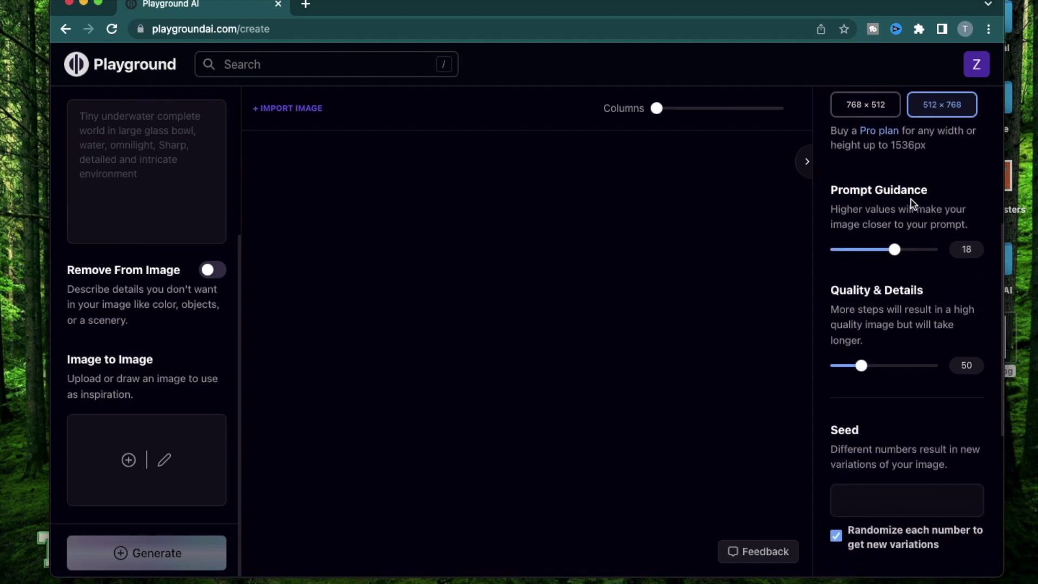
scroll(876, 341, "down", 1)
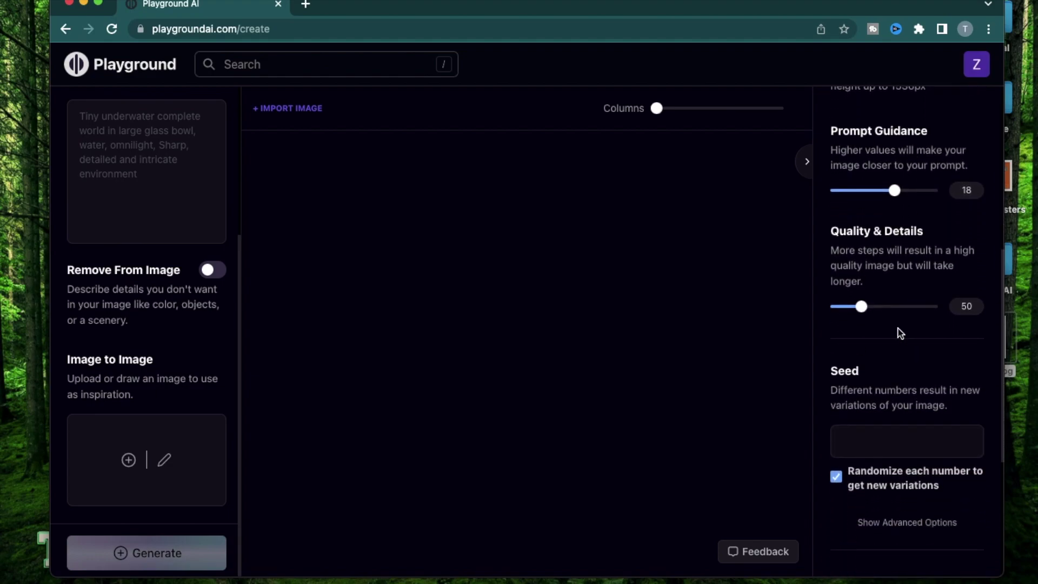
scroll(900, 331, "down", 5)
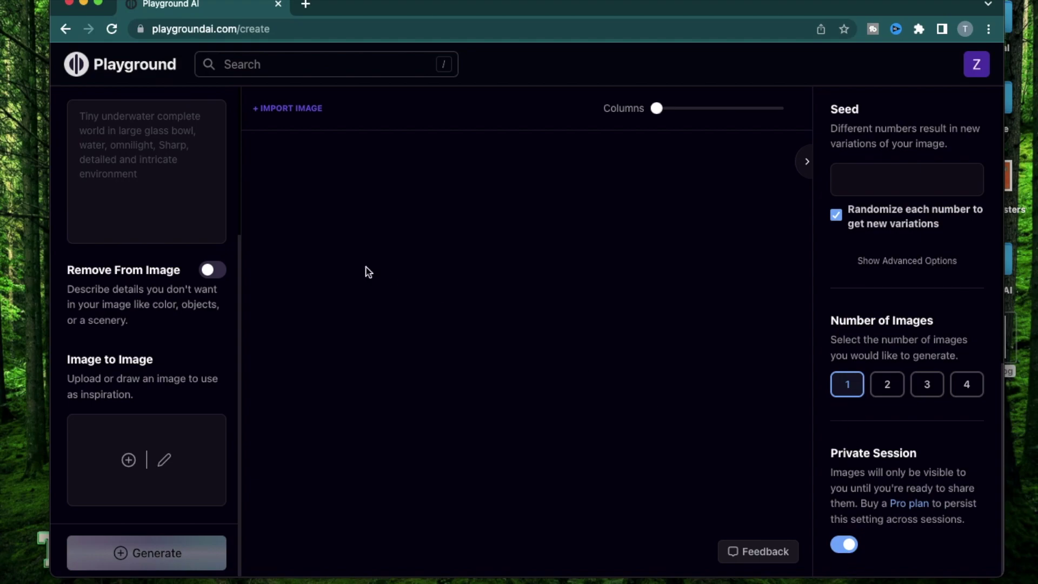
Upload runner.jpg from the Desktop as the Image to Image source
left_click(128, 460)
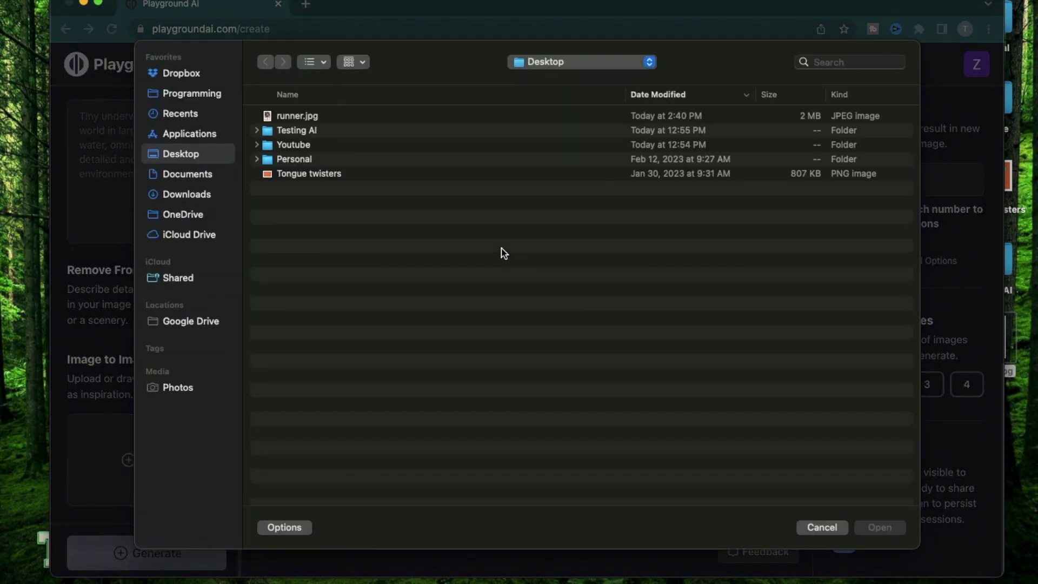
left_click(302, 118)
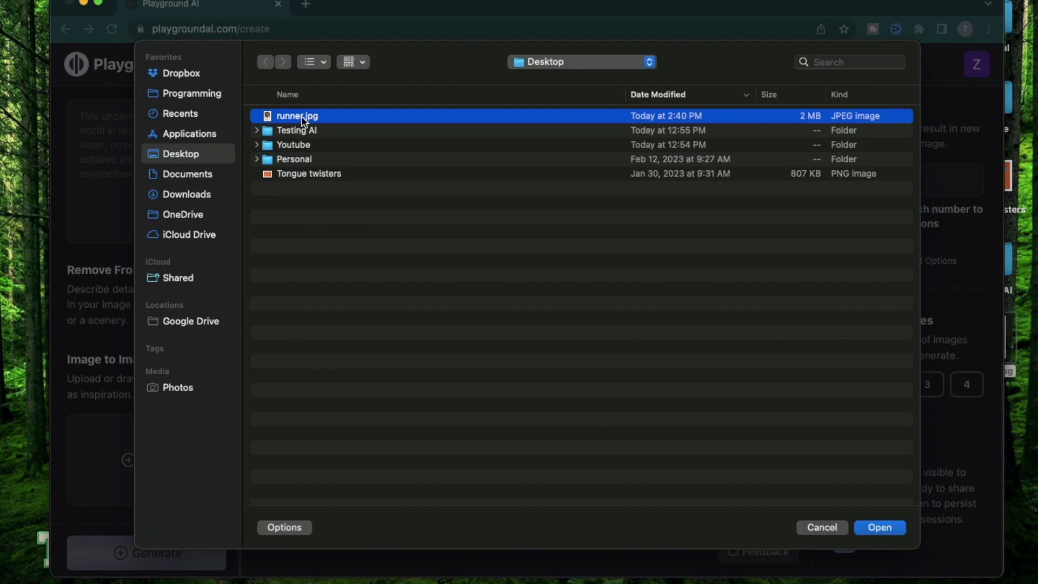
double_click(302, 117)
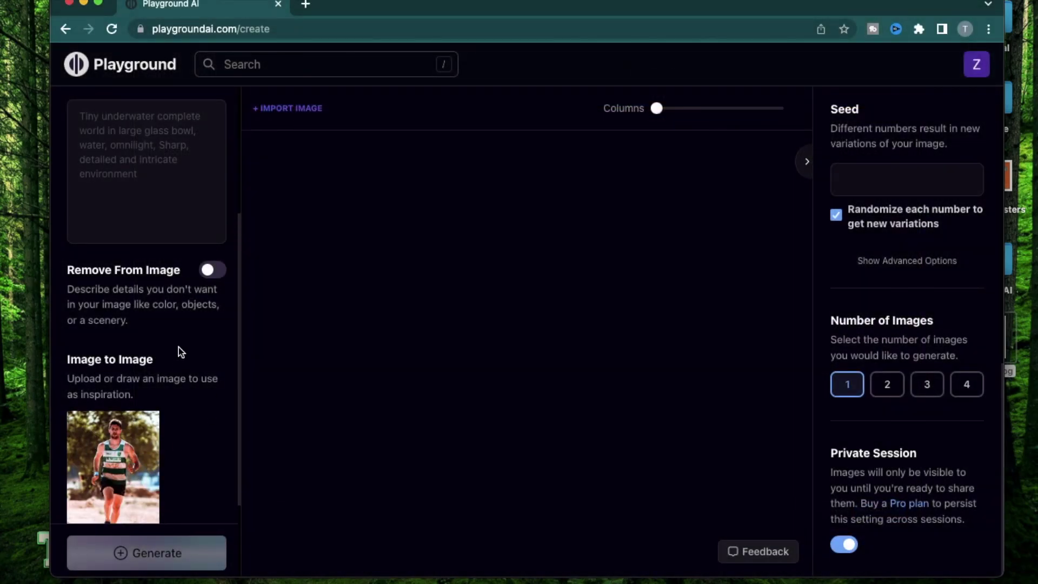
Try image strengths of 75 and 19 for the runner photo, and settle on 50
scroll(178, 348, "down", 3)
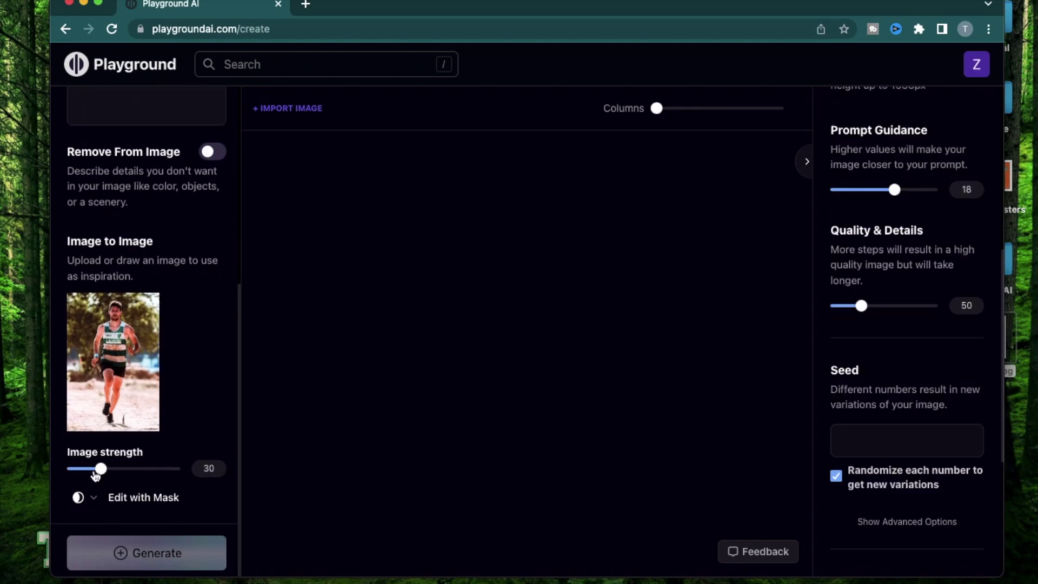
left_click_drag(102, 470, 153, 470)
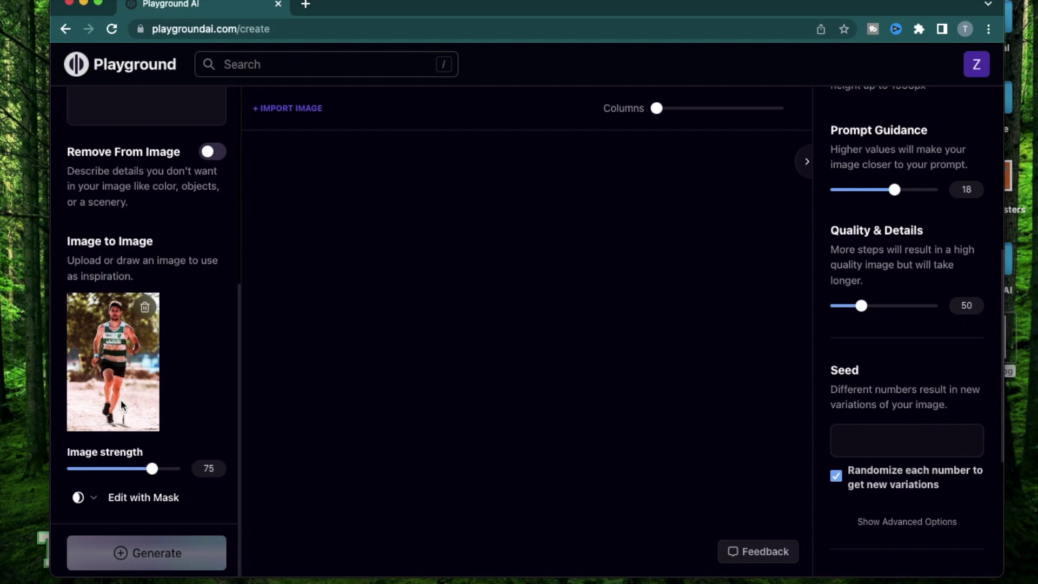
left_click_drag(153, 470, 88, 469)
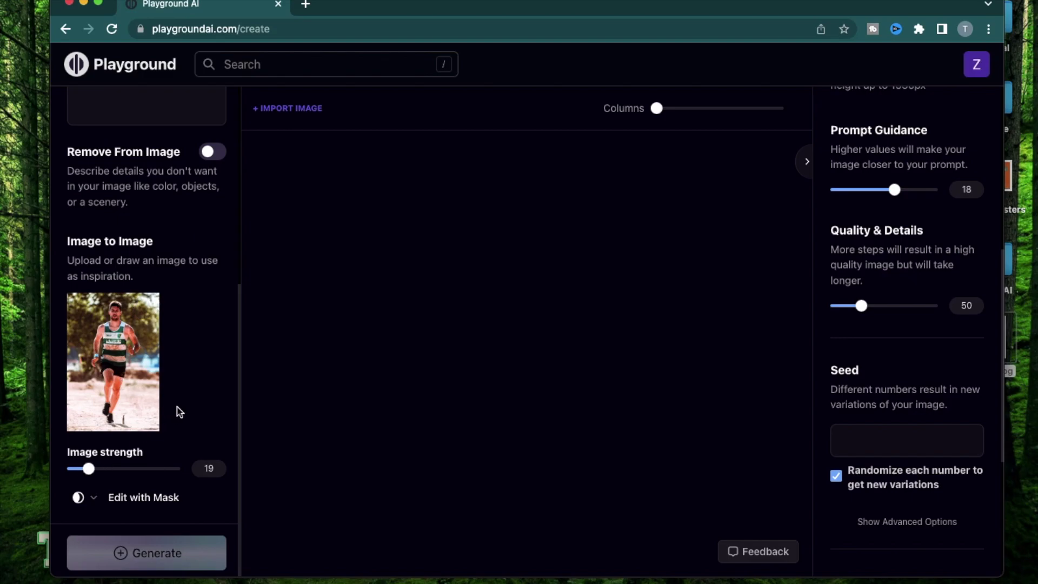
left_click_drag(91, 471, 125, 474)
Enter the prompt "Add muscles" and generate an image from the runner photo
scroll(153, 359, "up", 5)
scroll(149, 371, "down", 5)
mouse_move(130, 328)
scroll(130, 328, "up", 5)
left_click(164, 374)
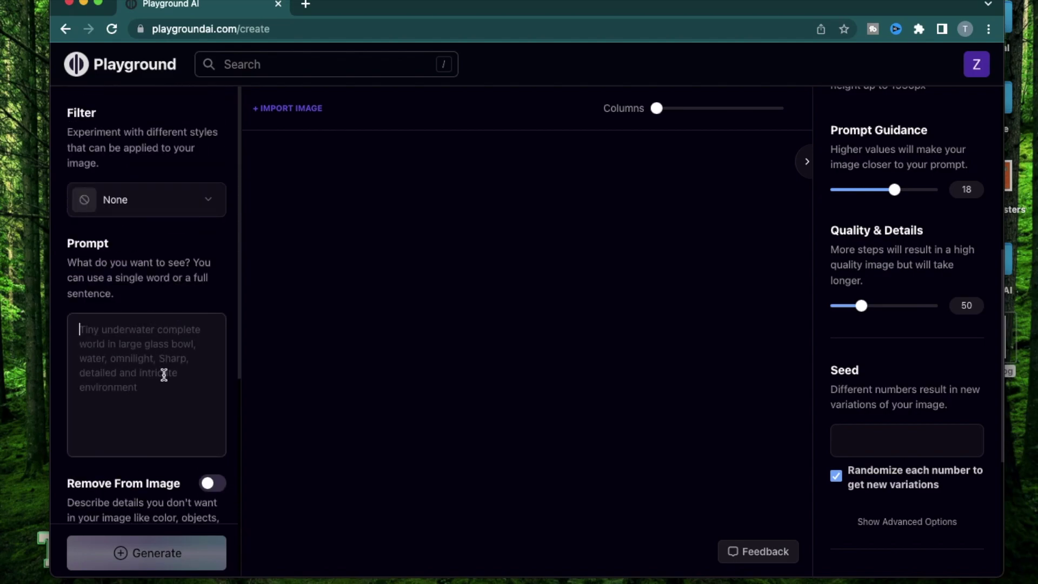
type("Add m")
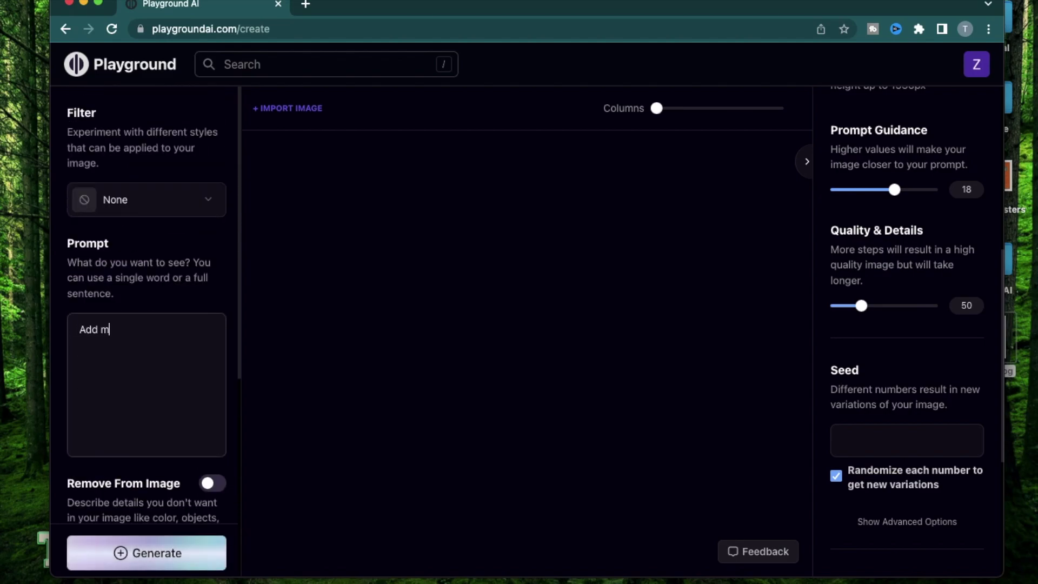
type("uscles")
scroll(208, 386, "down", 3)
left_click(146, 553)
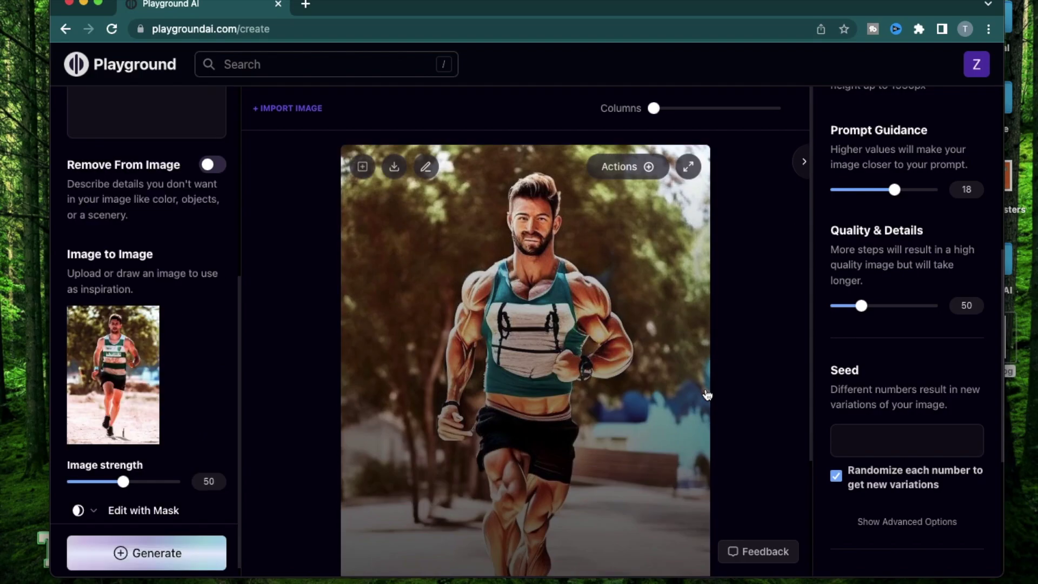
Lower the image strength to 10 and generate another image with the same prompt
scroll(707, 394, "down", 2)
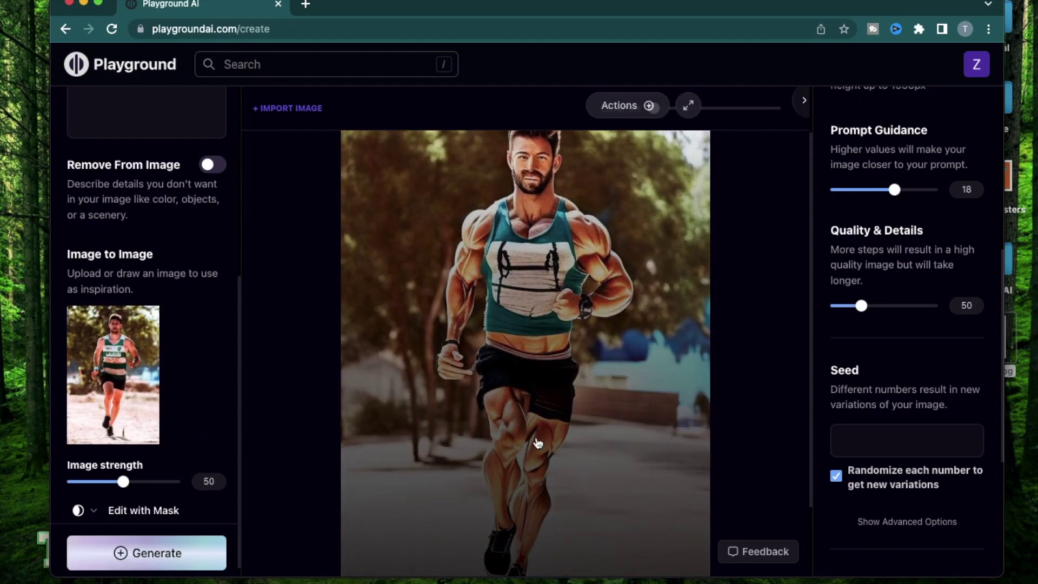
scroll(728, 296, "down", 2)
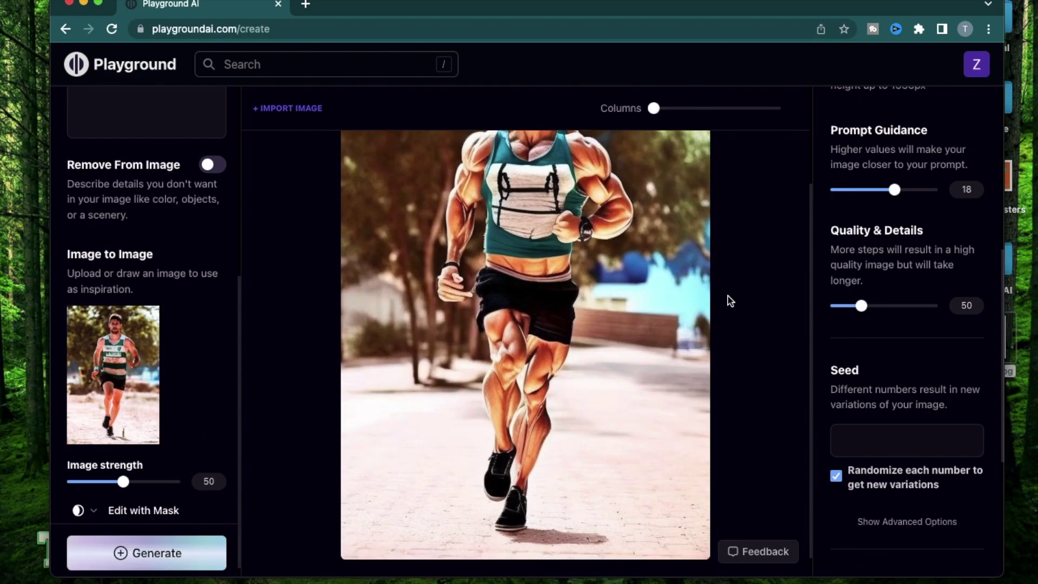
scroll(728, 297, "up", 3)
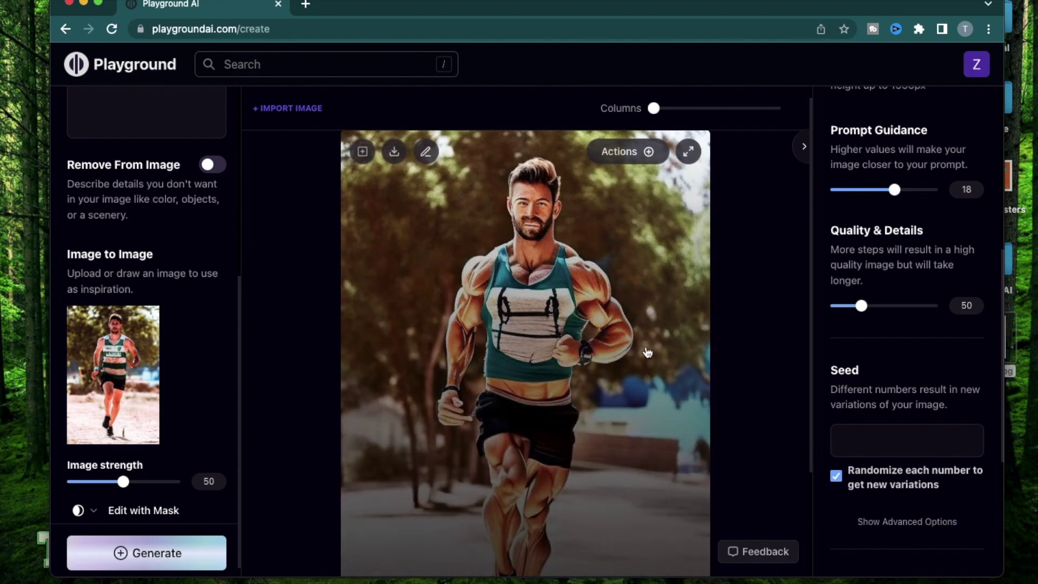
scroll(135, 470, "down", 1)
left_click_drag(125, 470, 80, 474)
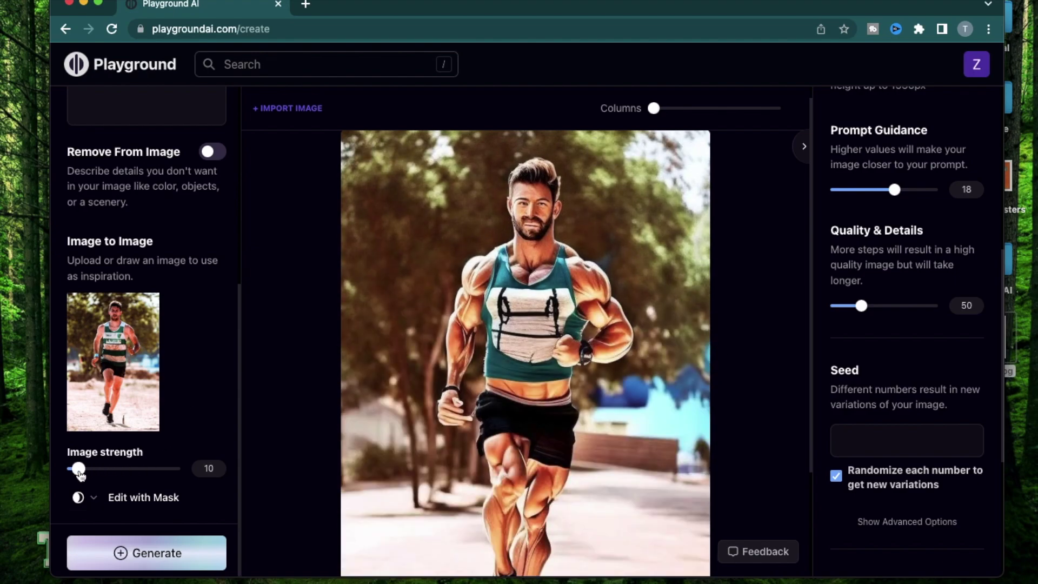
left_click(157, 553)
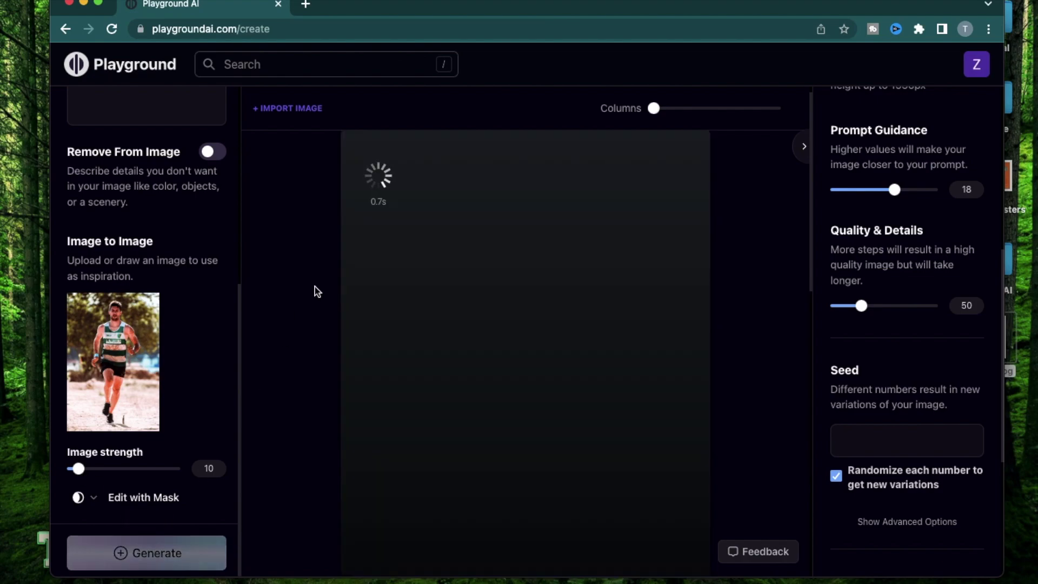
Raise the image strength to 80 and generate a third image with the same prompt
scroll(183, 271, "up", 6)
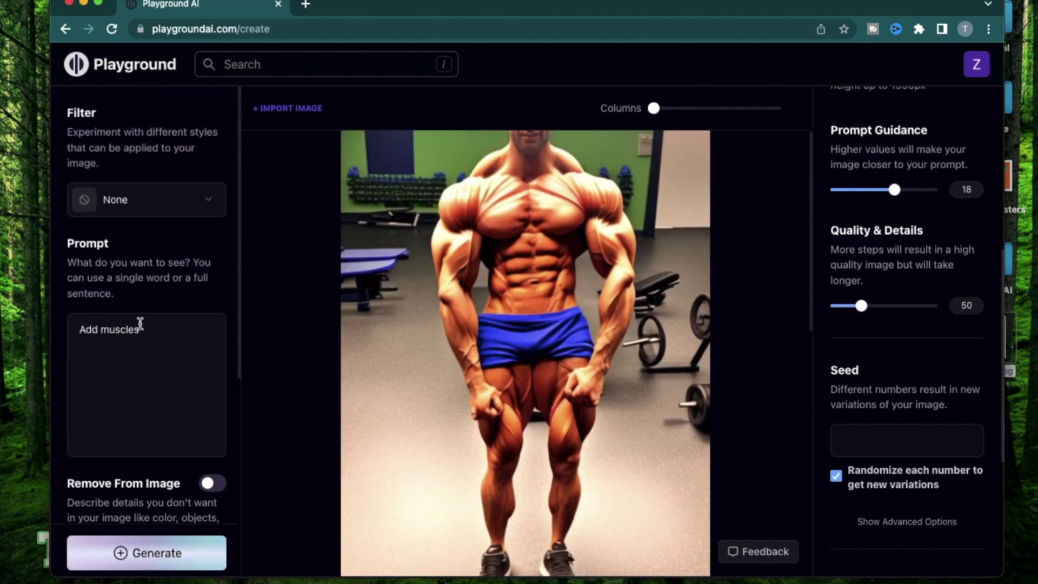
scroll(130, 354, "down", 6)
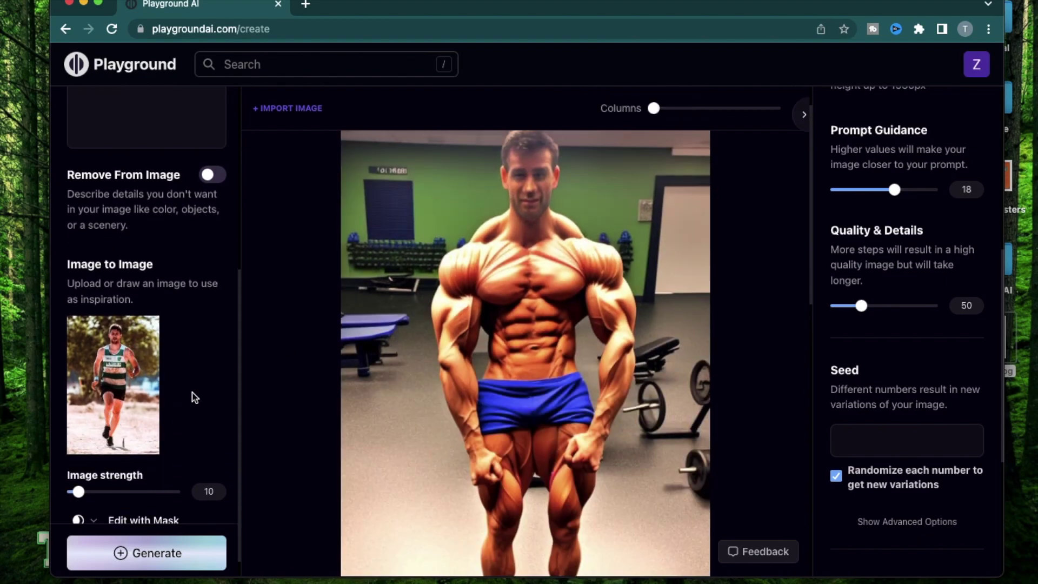
scroll(181, 392, "down", 1)
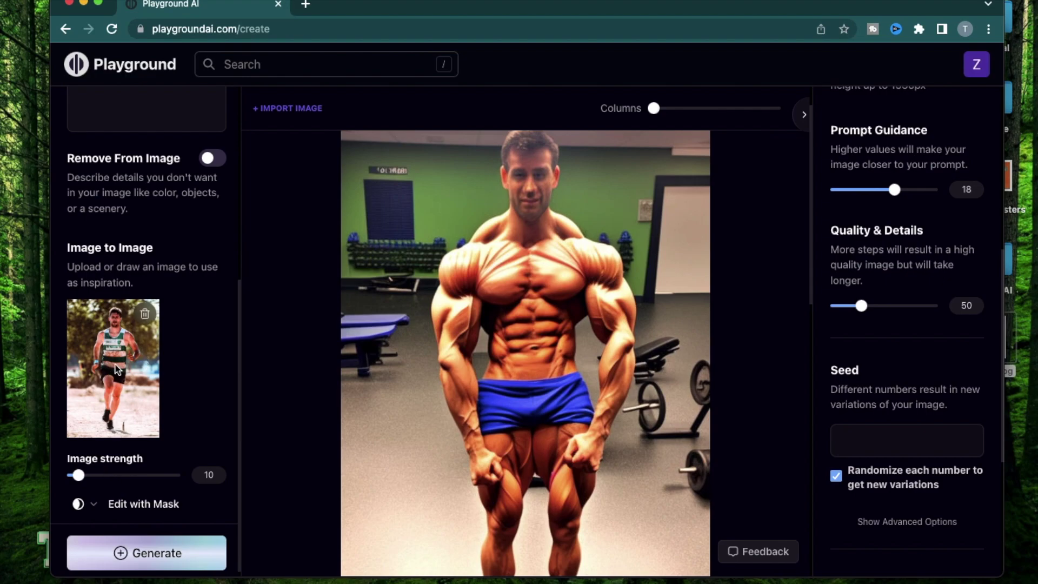
scroll(481, 260, "down", 2)
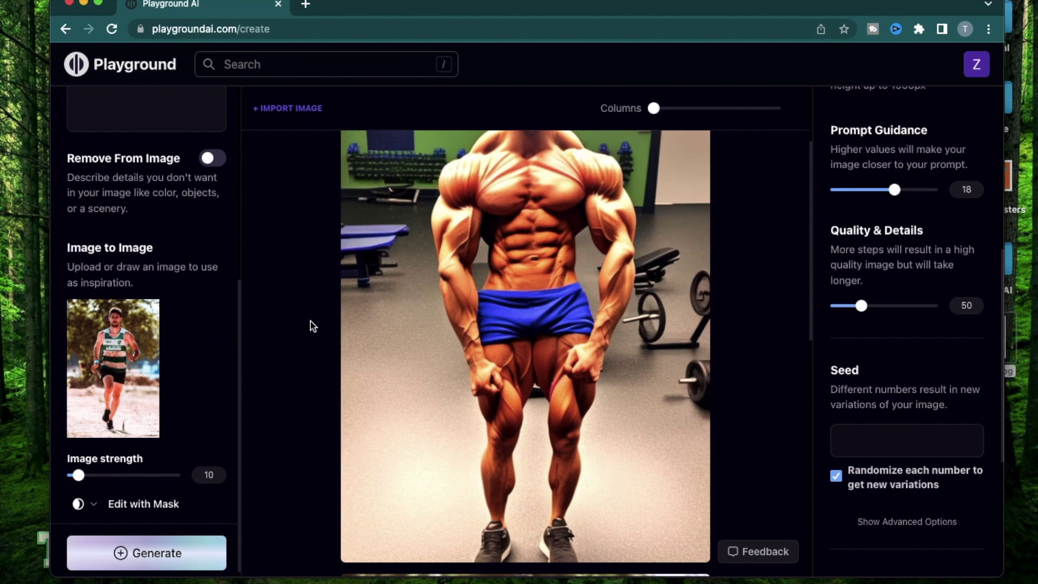
scroll(538, 297, "up", 1)
scroll(538, 296, "down", 2)
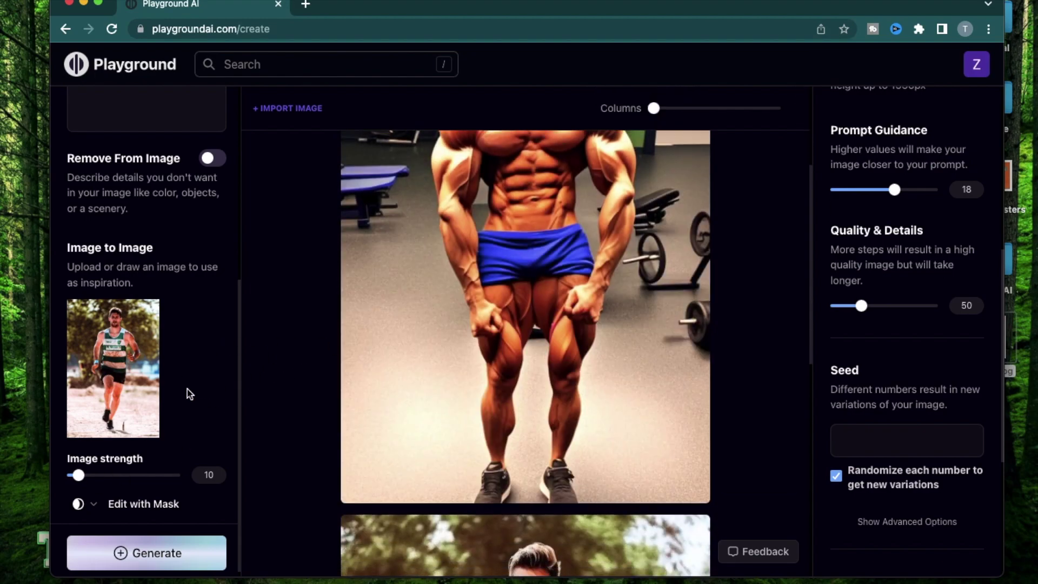
left_click_drag(79, 476, 157, 477)
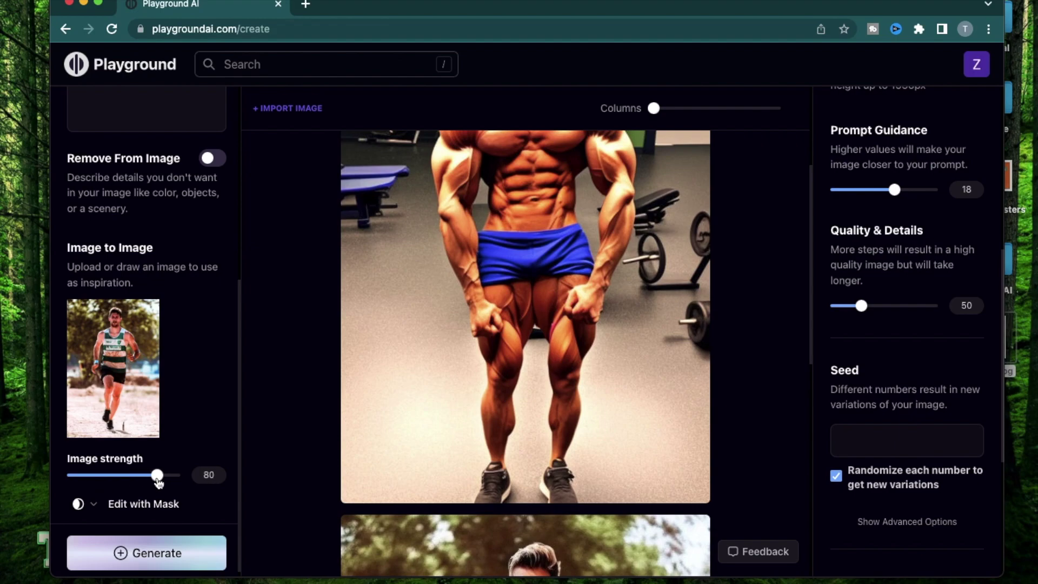
left_click(139, 554)
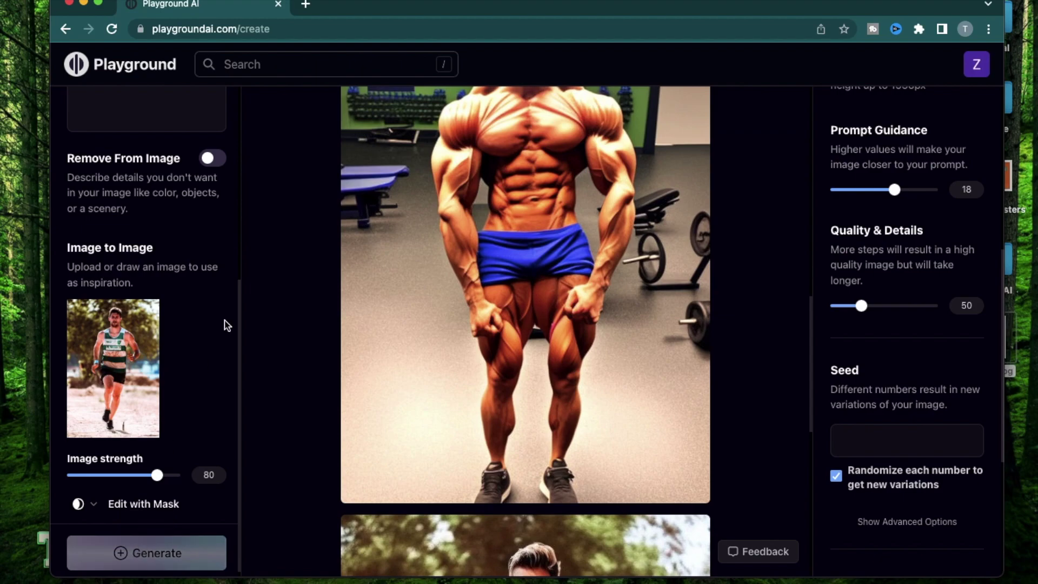
Compare the generated images with the prompt, the source photo and the image strength used for each
scroll(146, 336, "up", 6)
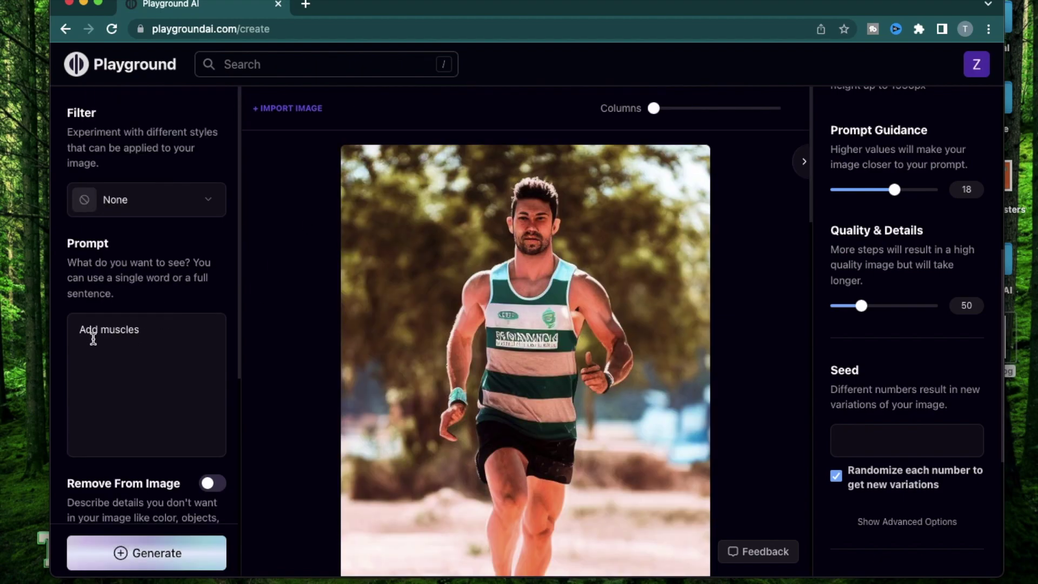
scroll(174, 389, "down", 6)
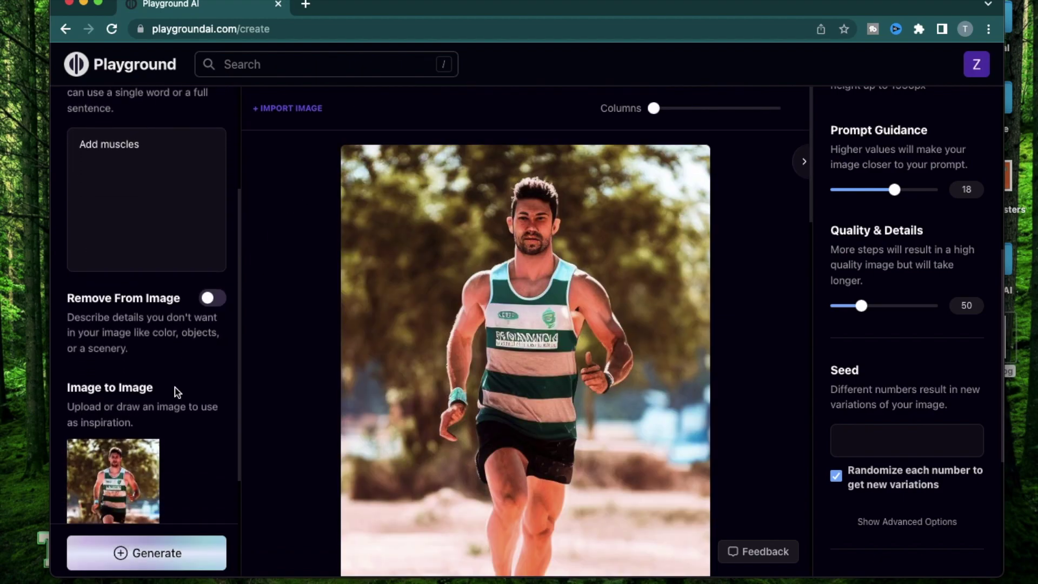
scroll(593, 366, "down", 3)
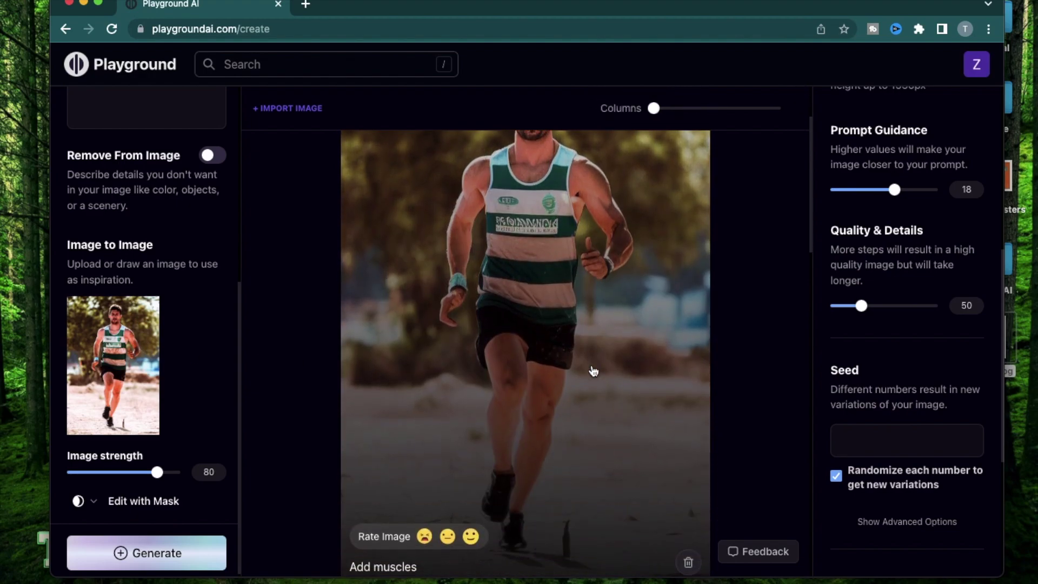
scroll(596, 371, "up", 3)
scroll(680, 348, "down", 5)
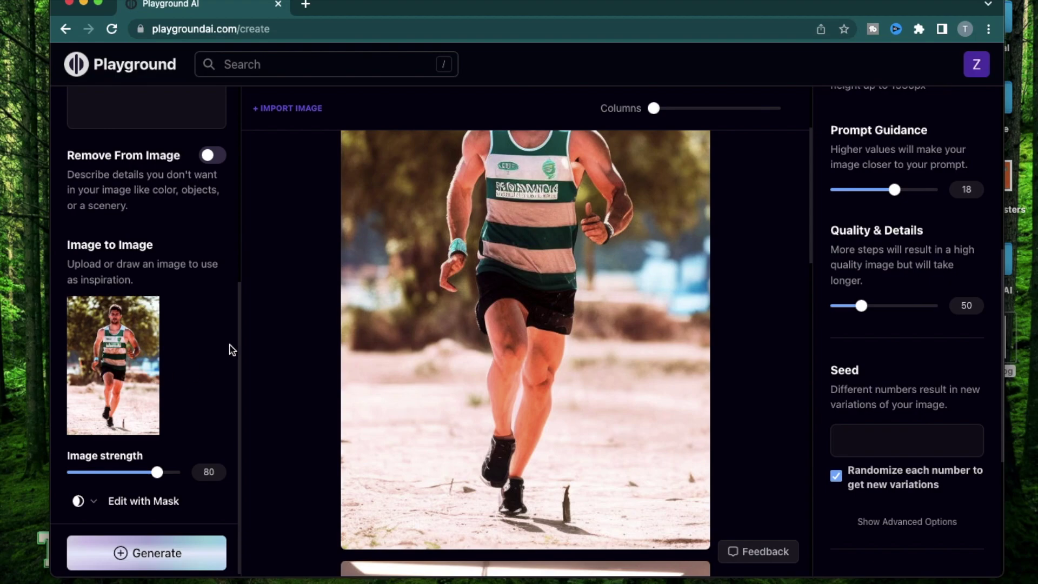
scroll(270, 270, "up", 5)
scroll(291, 237, "down", 2)
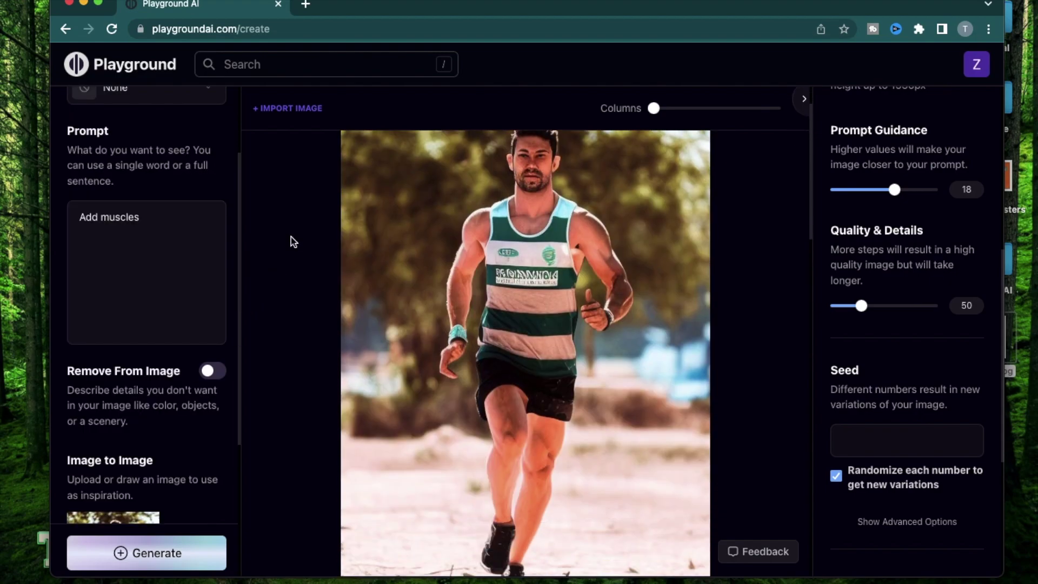
scroll(69, 453, "down", 4)
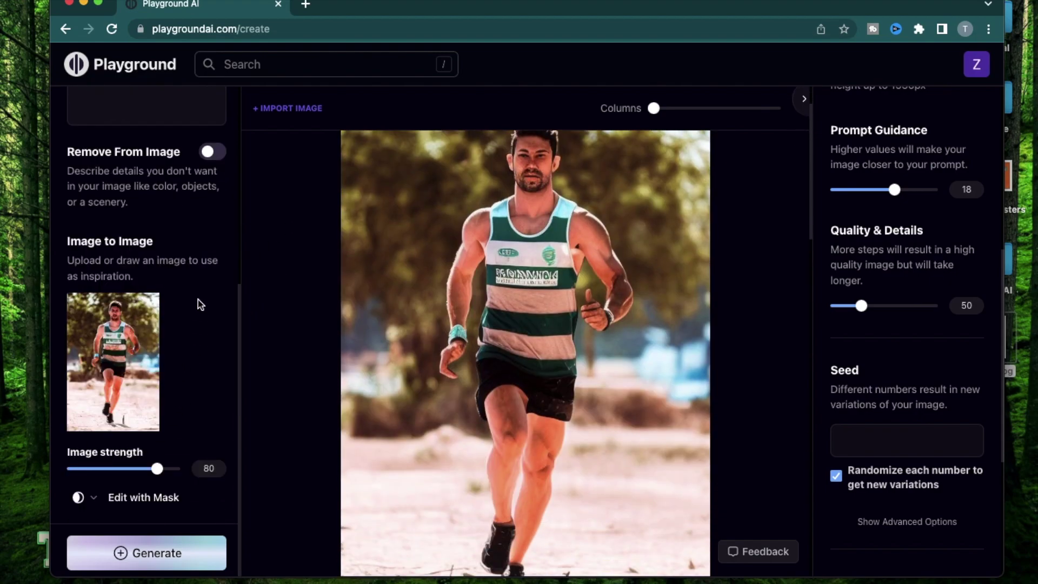
scroll(198, 300, "up", 2)
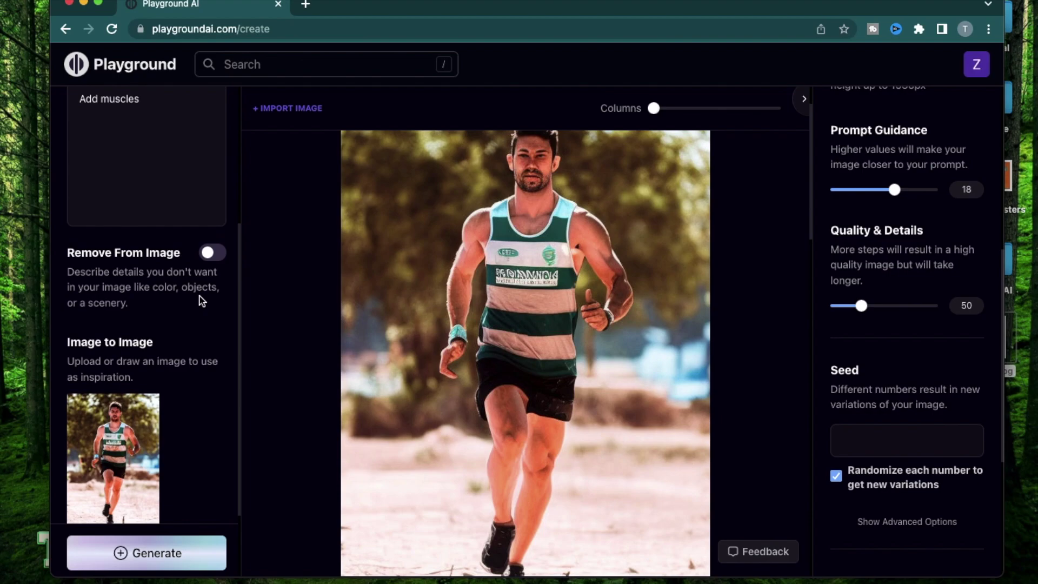
scroll(201, 301, "down", 2)
scroll(481, 454, "down", 10)
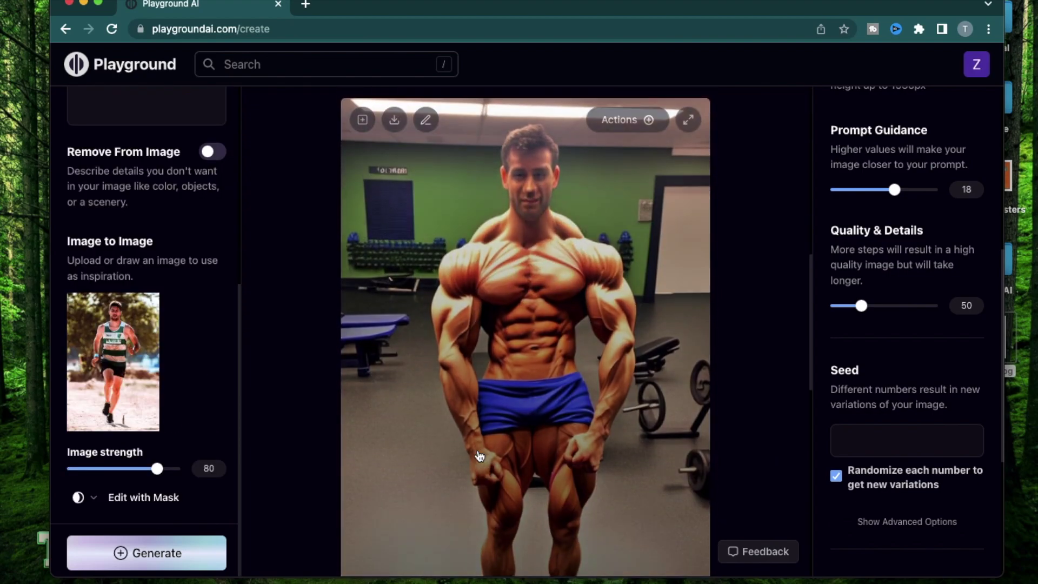
Compare the generated muscular runner images with the original runner.jpg photo
scroll(480, 456, "down", 10)
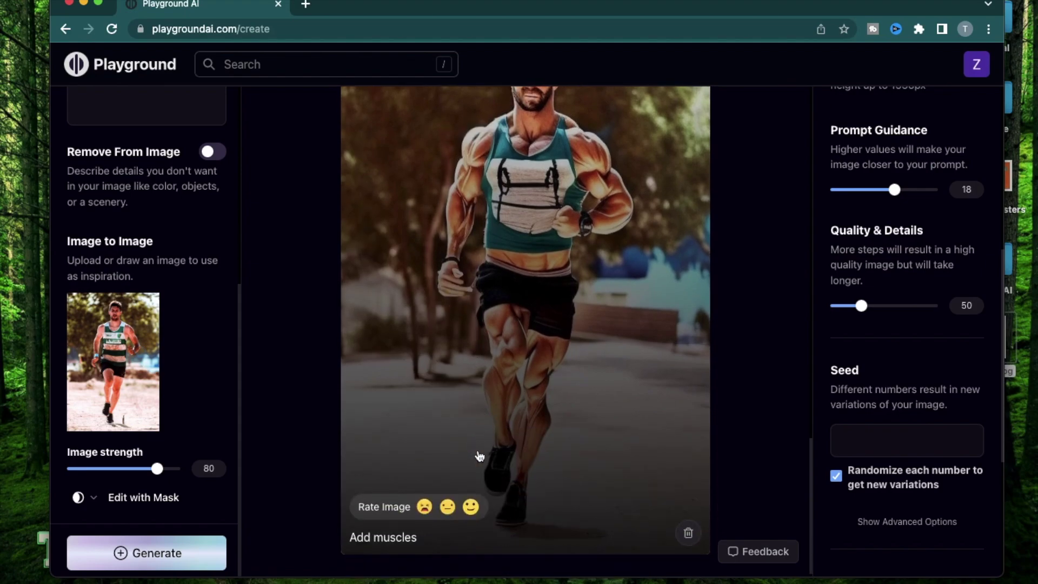
scroll(480, 455, "up", 5)
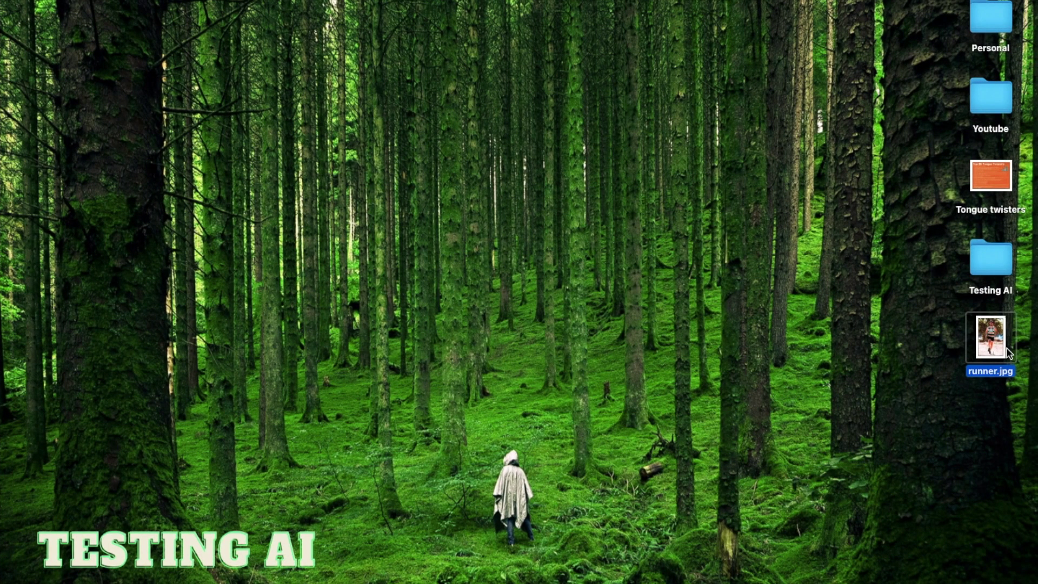
key("space")
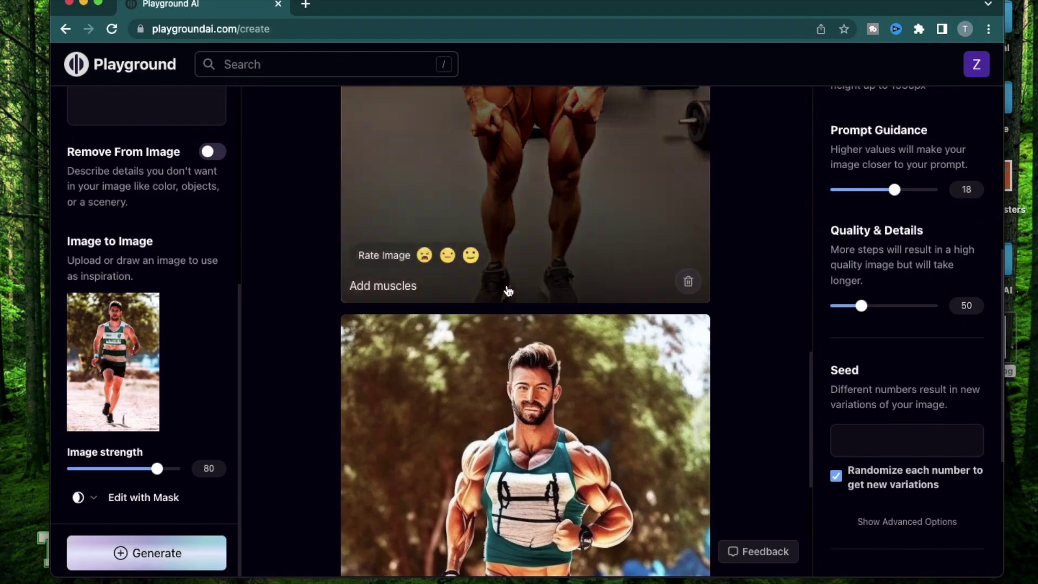
scroll(505, 290, "down", 3)
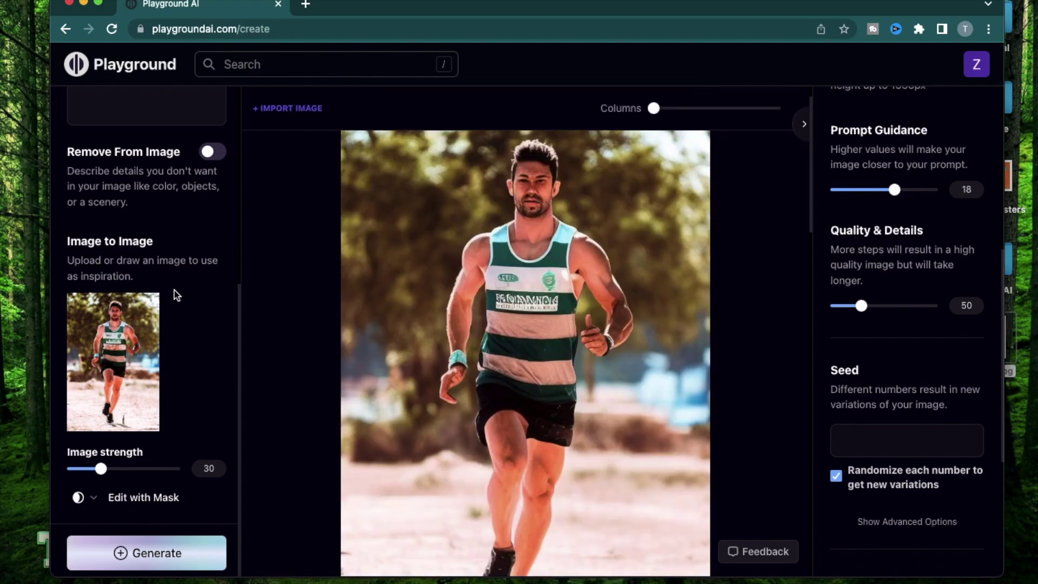
Open the runner photo for masked editing and mask both of his arms with a brush size of 50
left_click(151, 496)
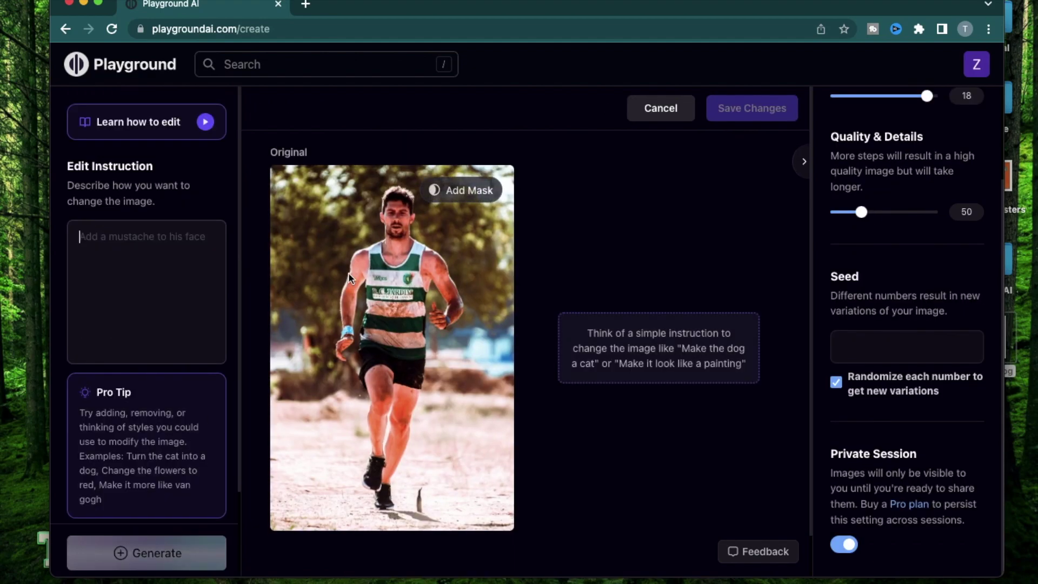
left_click(464, 190)
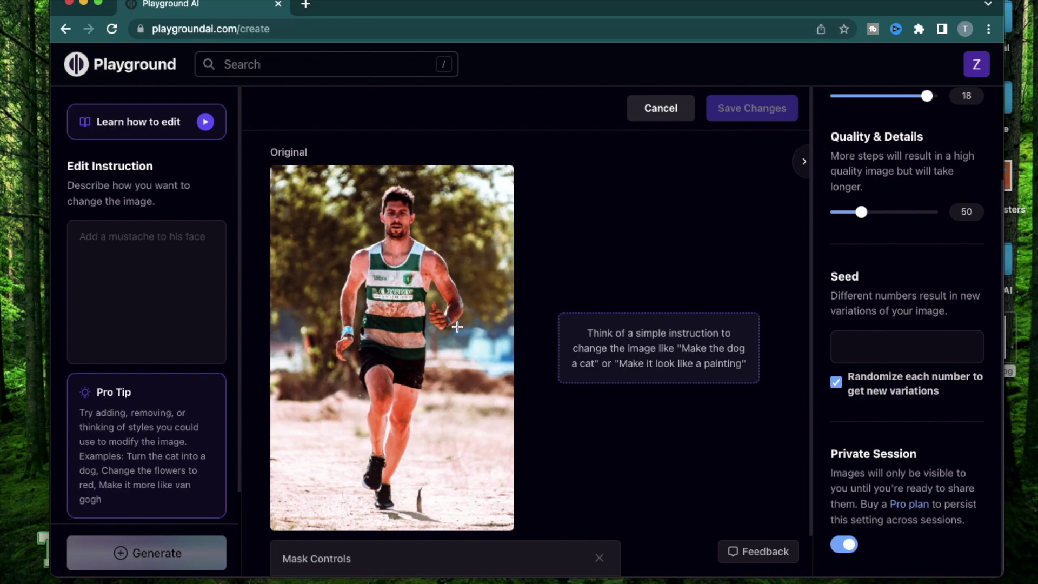
scroll(372, 282, "down", 1)
mouse_move(379, 554)
left_mouse_down()
mouse_move(409, 557)
mouse_move(378, 555)
mouse_move(399, 555)
left_mouse_up()
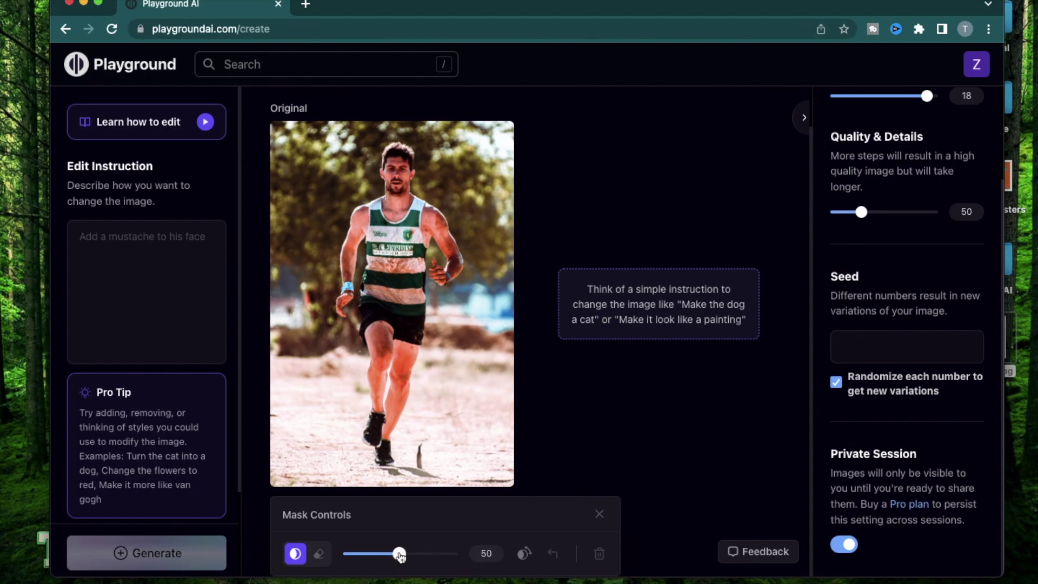
left_click_drag(357, 216, 346, 297)
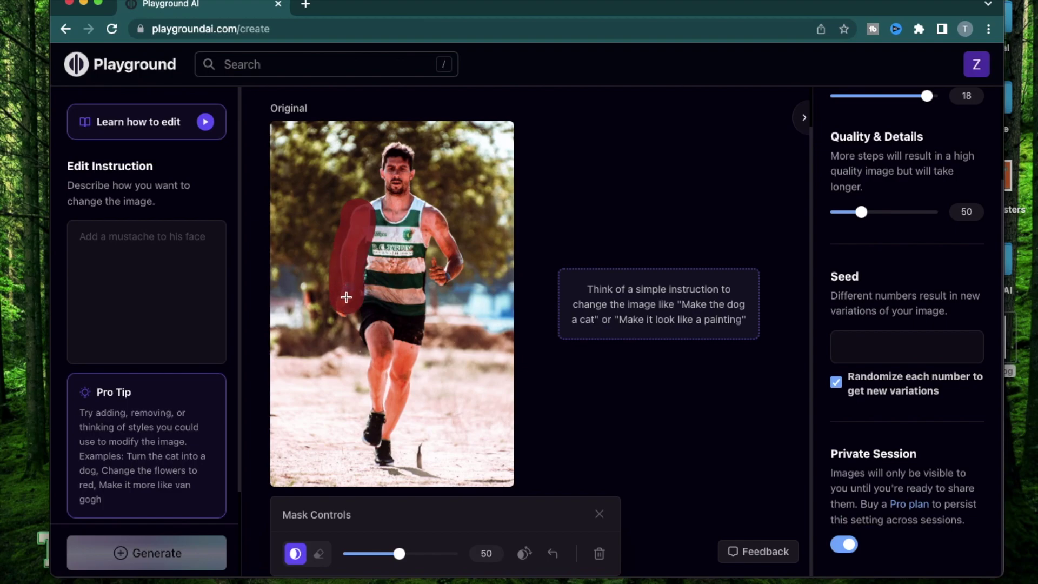
mouse_move(428, 221)
left_mouse_down()
mouse_move(442, 235)
mouse_move(443, 275)
left_mouse_up()
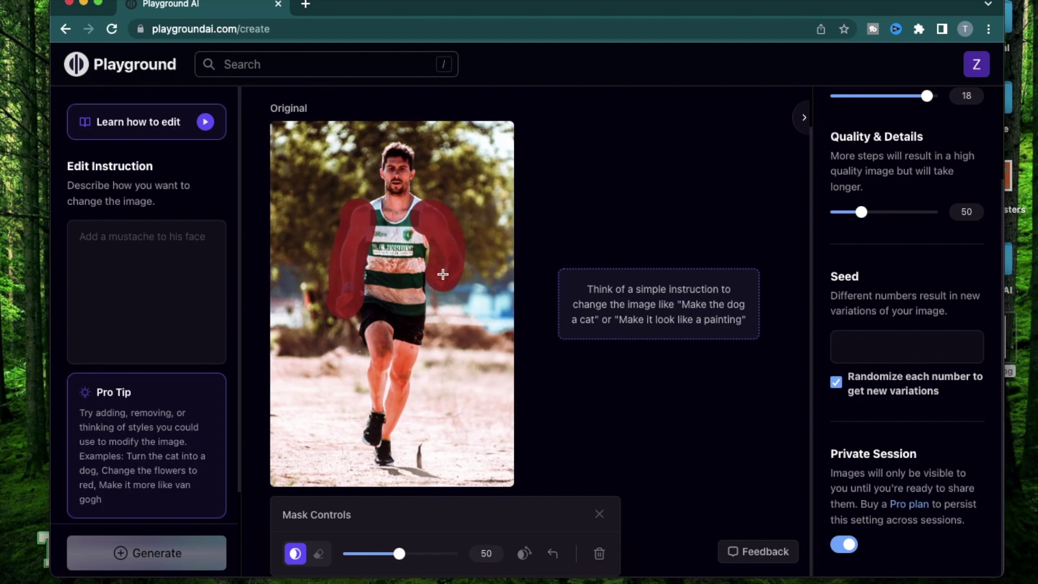
Generate the masked edit with the instruction "add muscles" and extend the mask over the runner's front leg
left_click(180, 241)
type("add muscles")
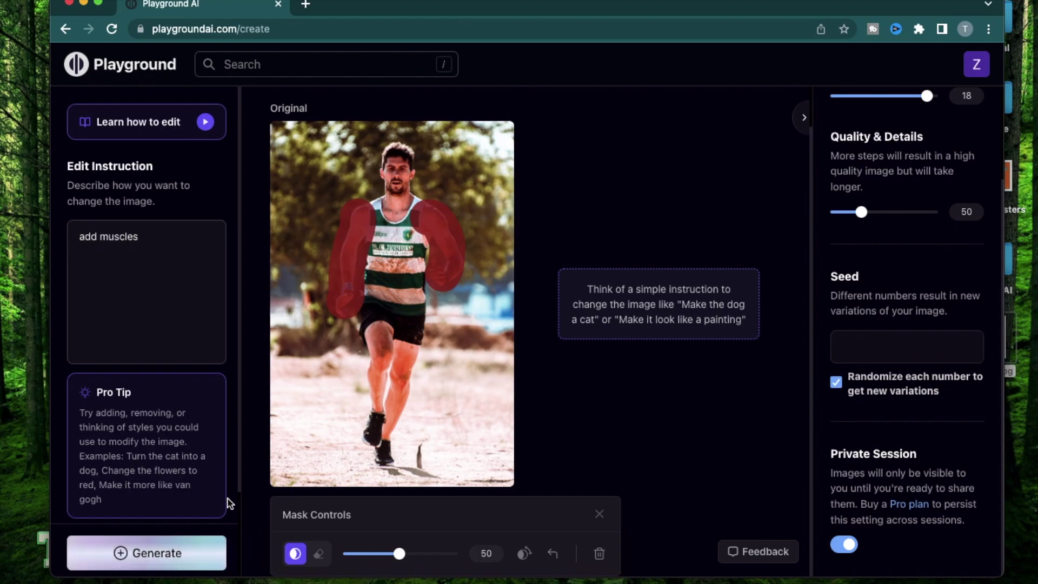
left_click(154, 552)
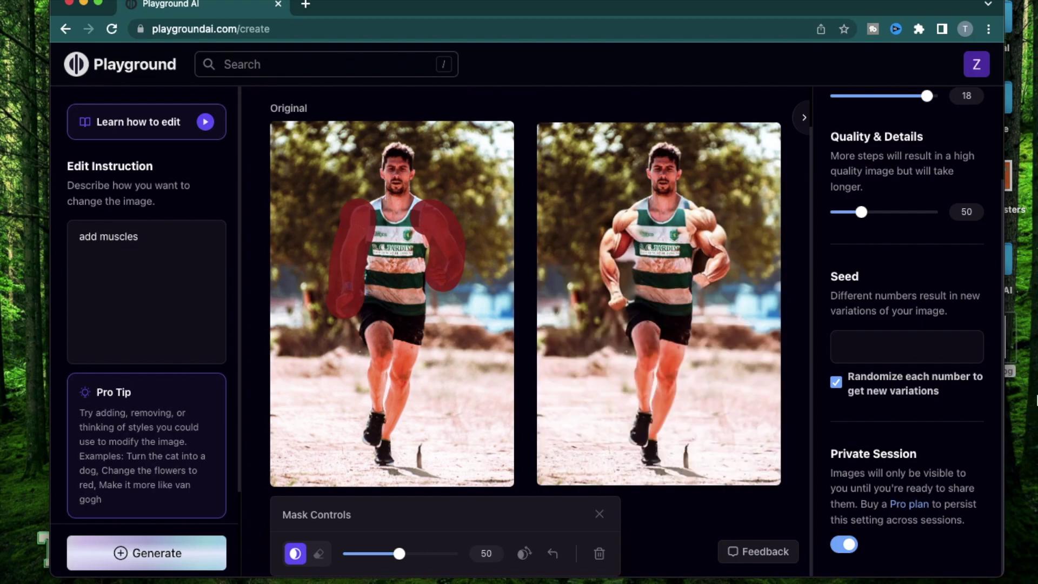
mouse_move(741, 302)
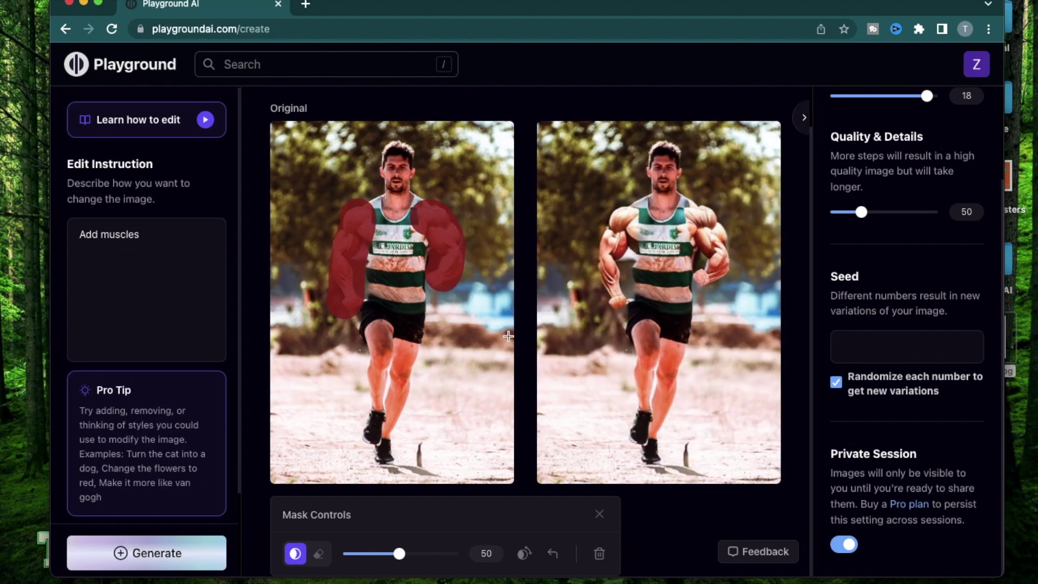
mouse_move(372, 328)
left_mouse_down()
mouse_move(383, 352)
mouse_move(373, 434)
left_mouse_up()
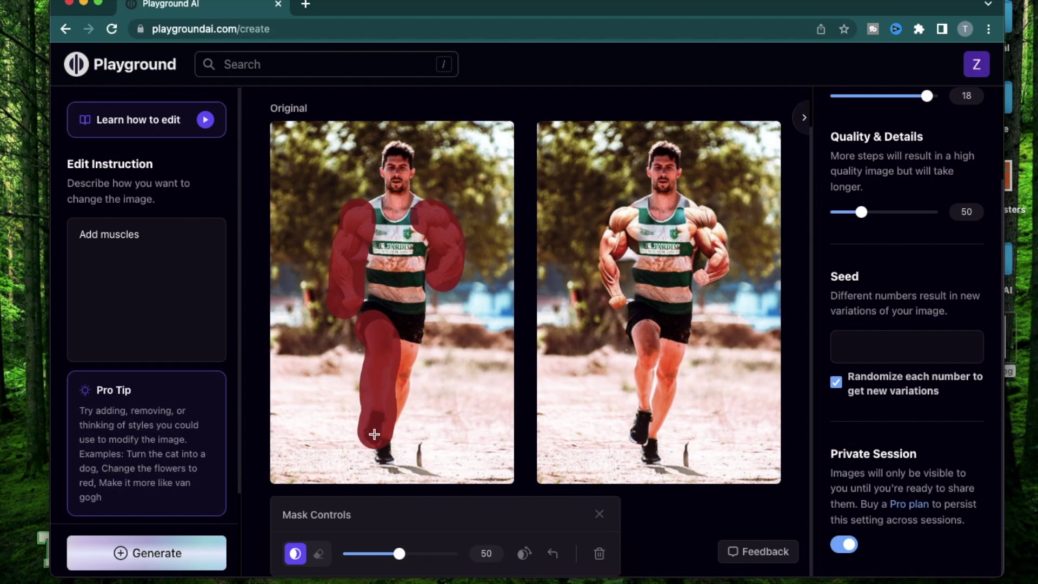
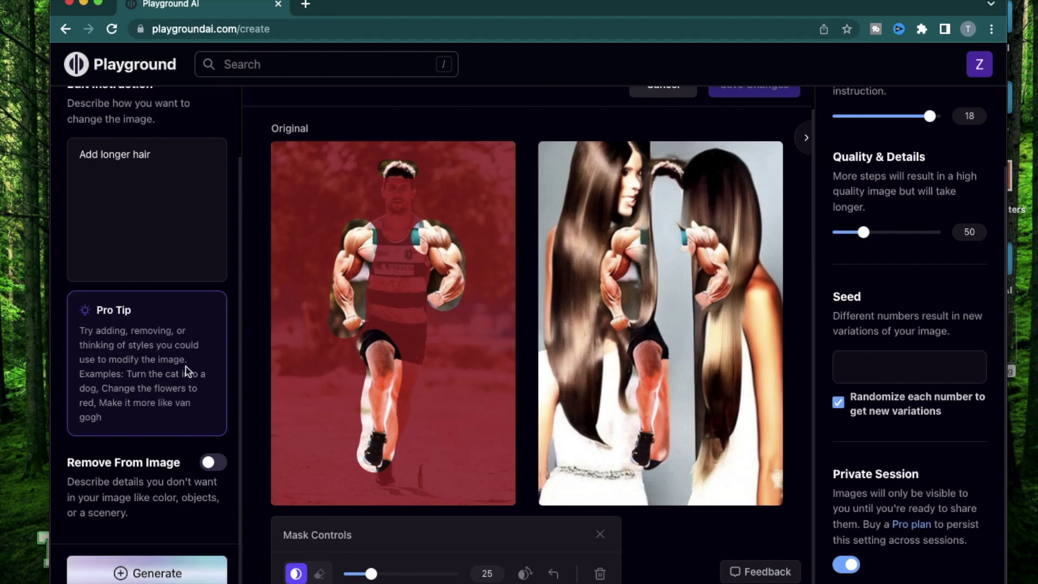
Generate an edit of the runner image with the instruction "Add trees" and save the changes
scroll(222, 261, "up", 1)
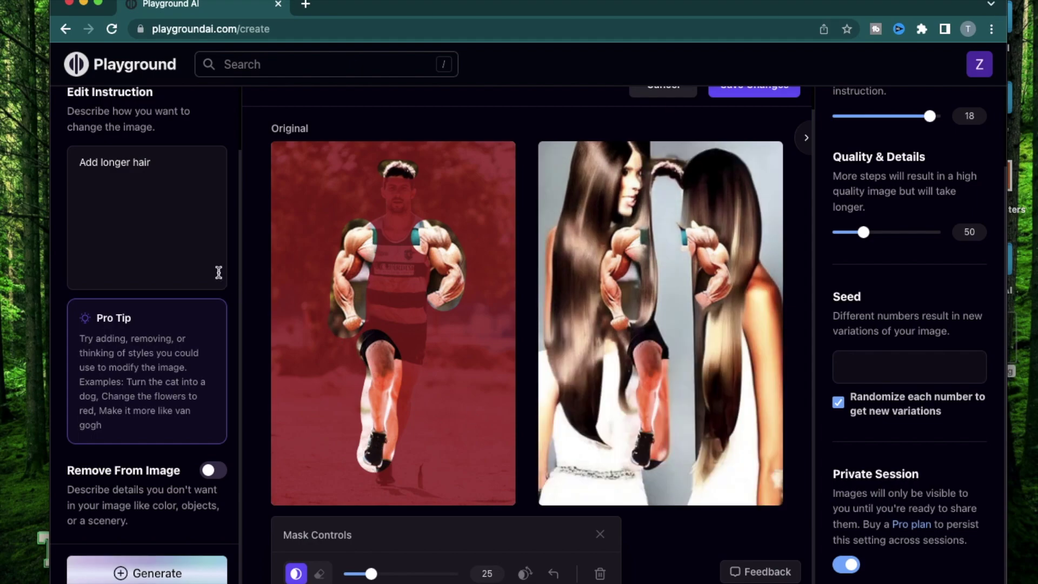
left_click(165, 184)
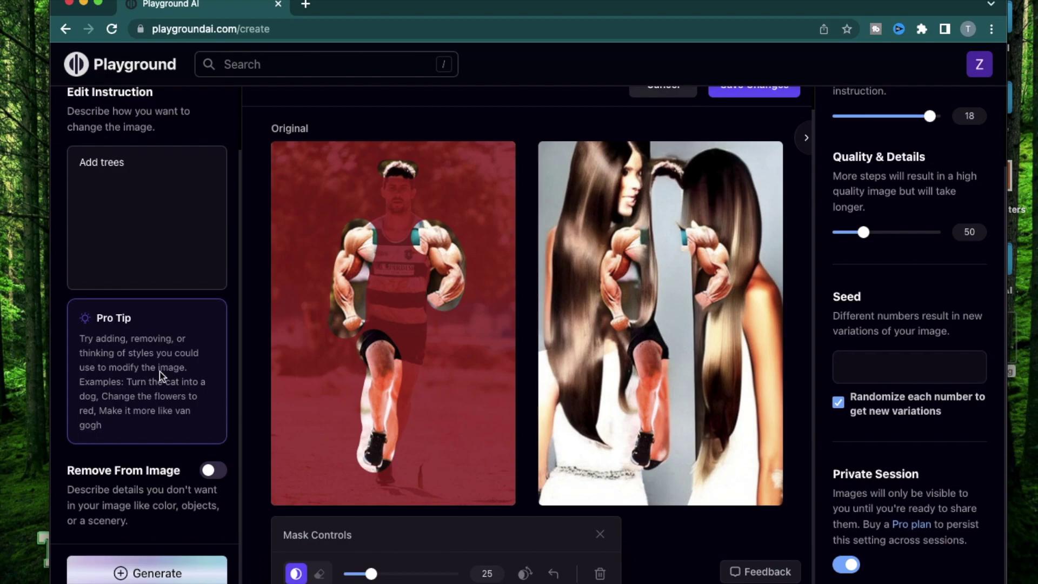
left_click(157, 572)
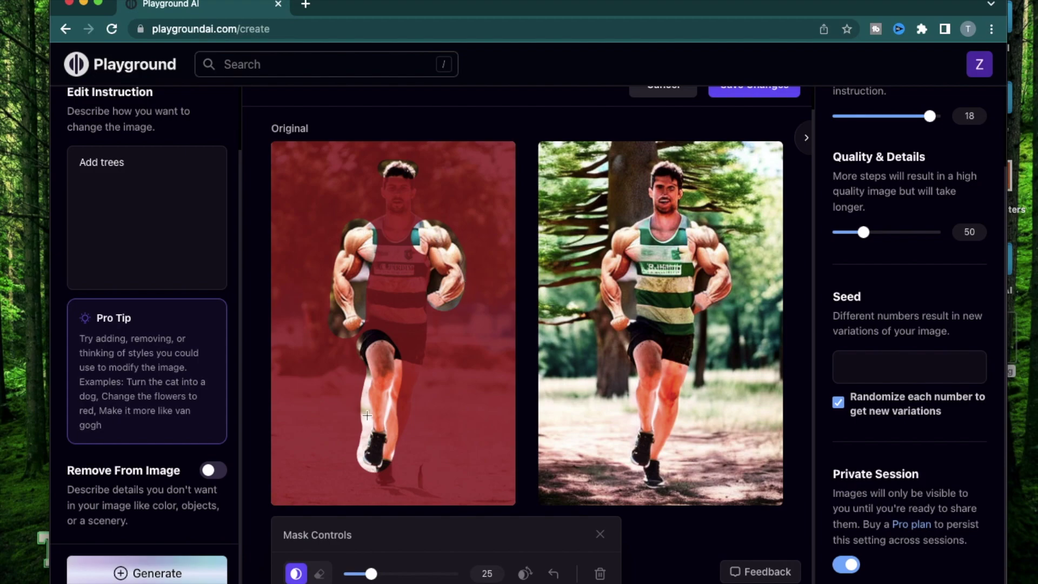
mouse_move(683, 242)
scroll(457, 357, "up", 1)
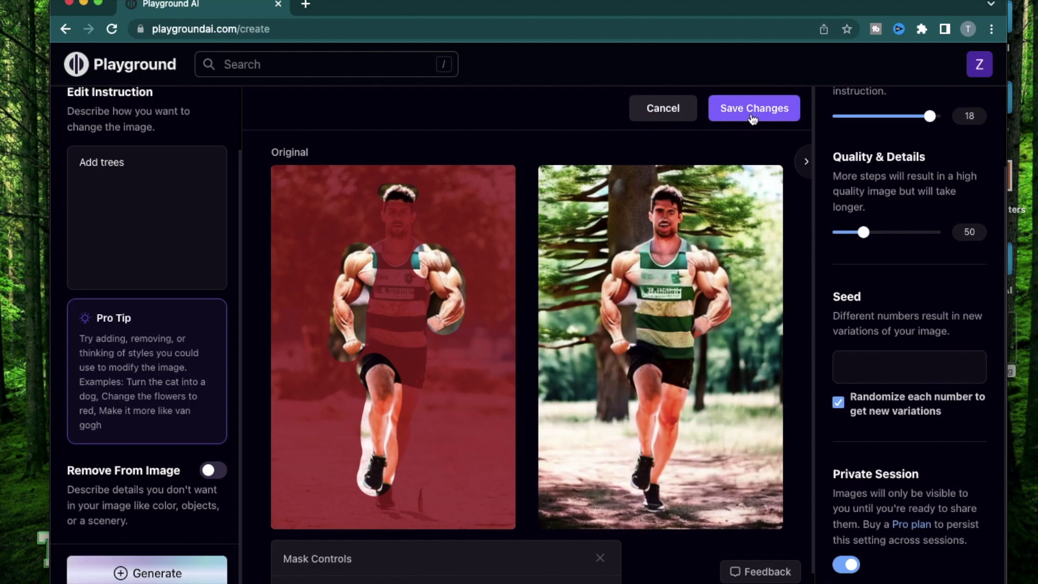
left_click(753, 119)
Draw a black heart outline with a brush size of 24 as the new image-to-image source
scroll(157, 329, "down", 3)
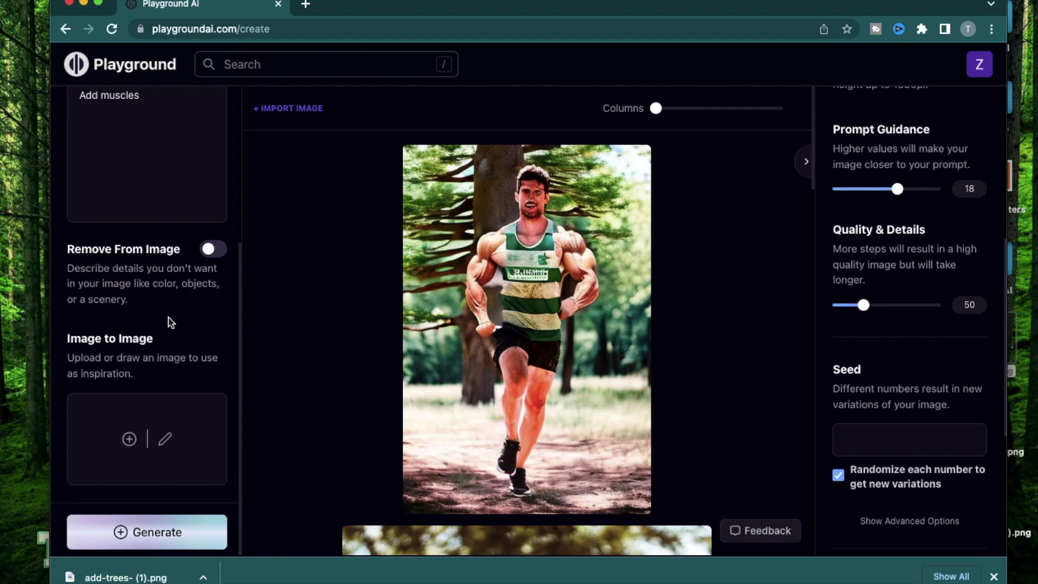
left_click(165, 442)
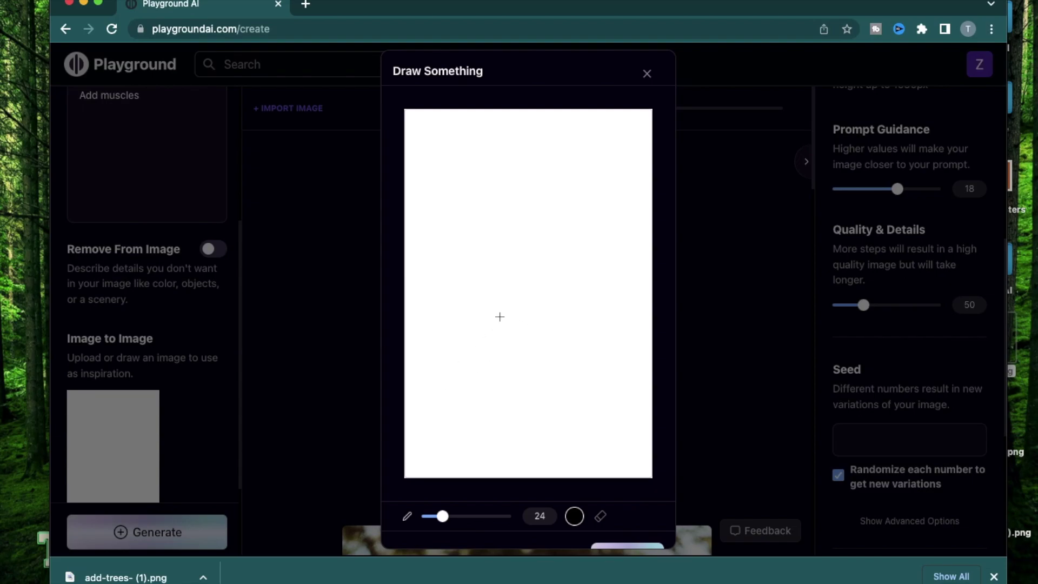
left_click_drag(506, 341, 485, 327)
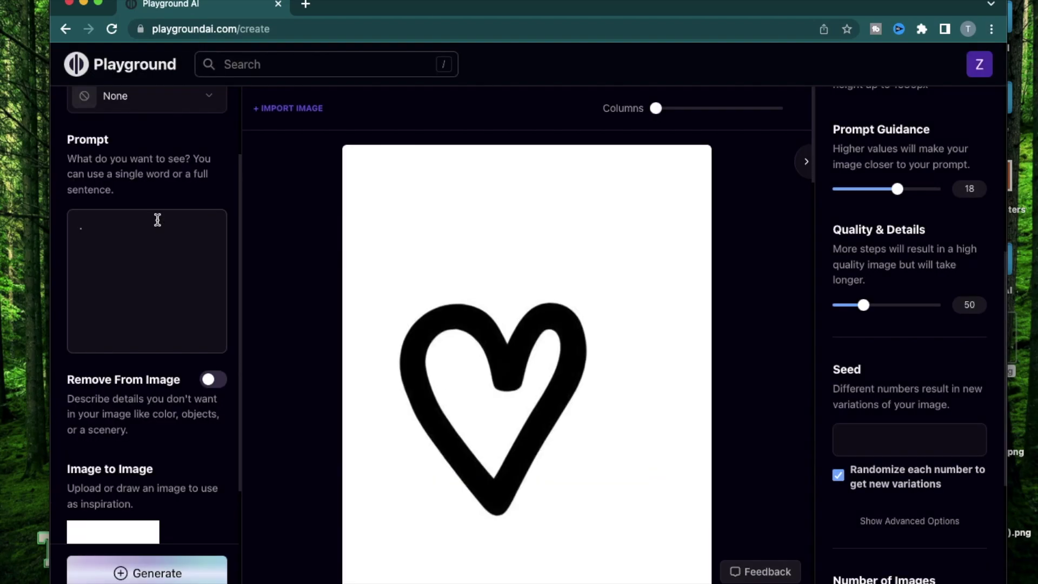
Replace the prompt with "Add roses" and generate an image from the heart drawing
left_click(157, 219)
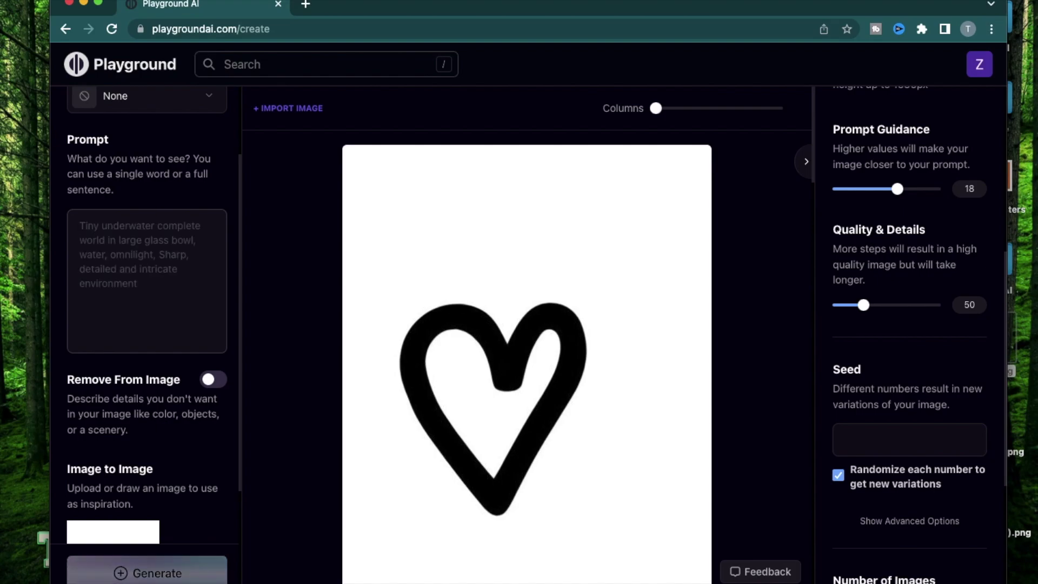
type("Add roses")
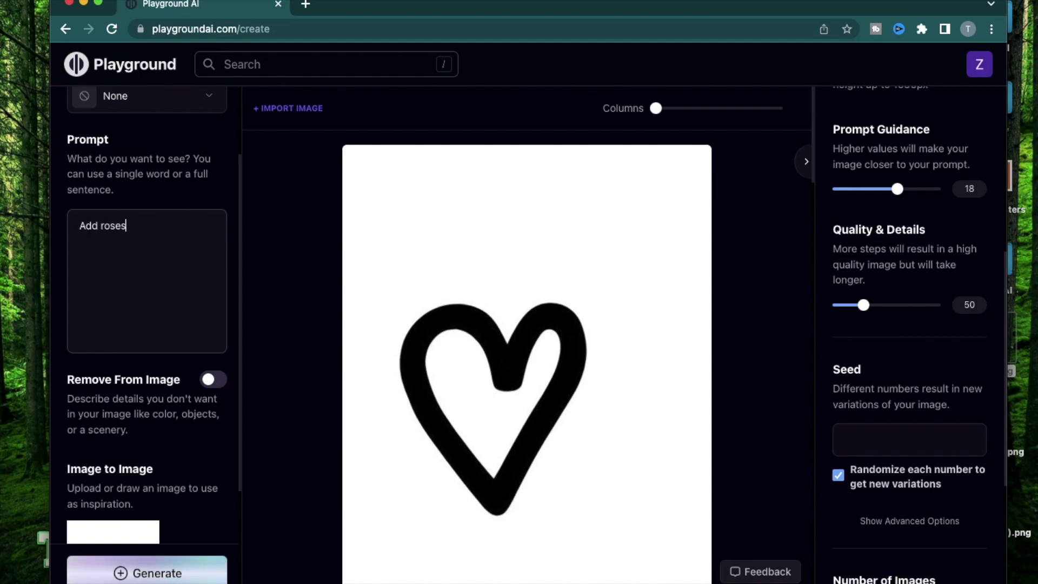
left_click(158, 571)
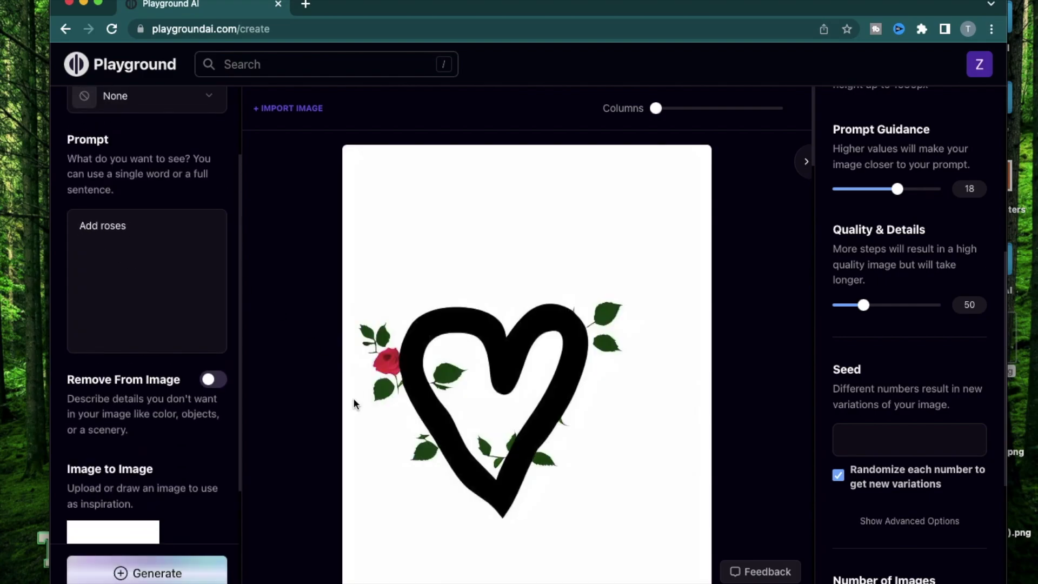
Examine the heart images for the prompts "Add roses and sunflowers" and "Add some trees" against the source drawing
scroll(354, 403, "down", 1)
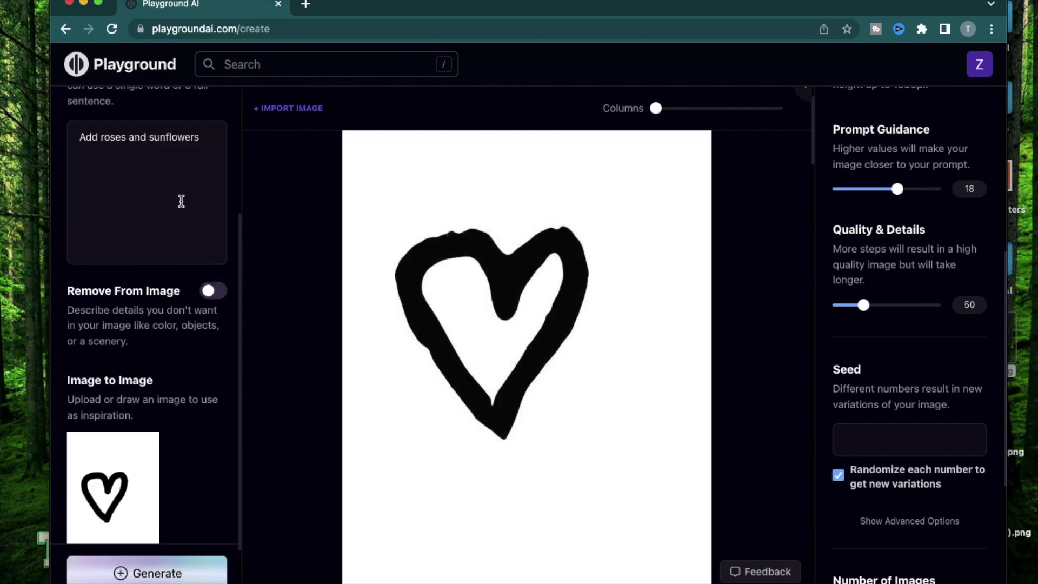
scroll(181, 200, "up", 2)
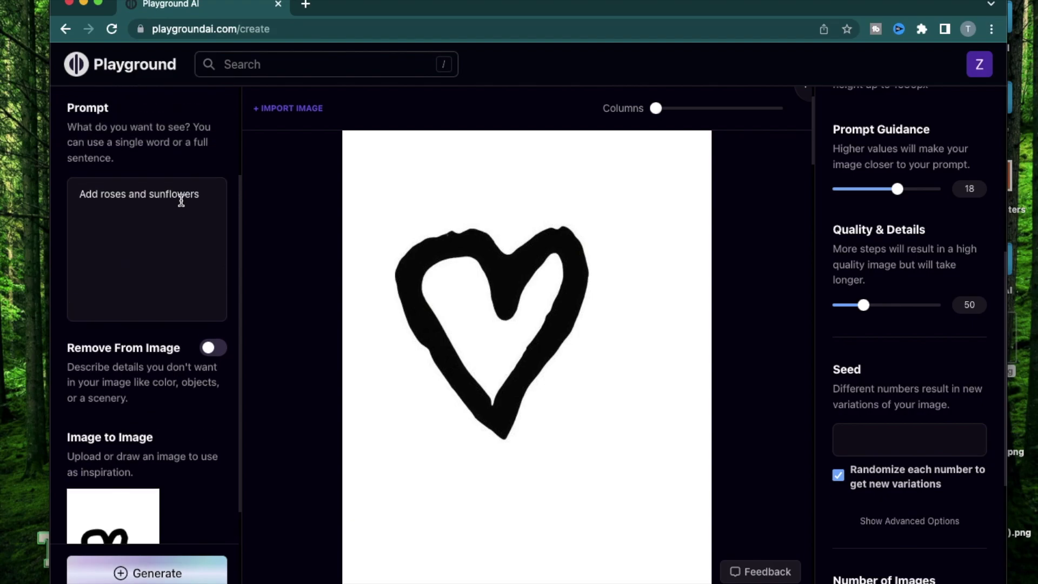
scroll(181, 201, "down", 4)
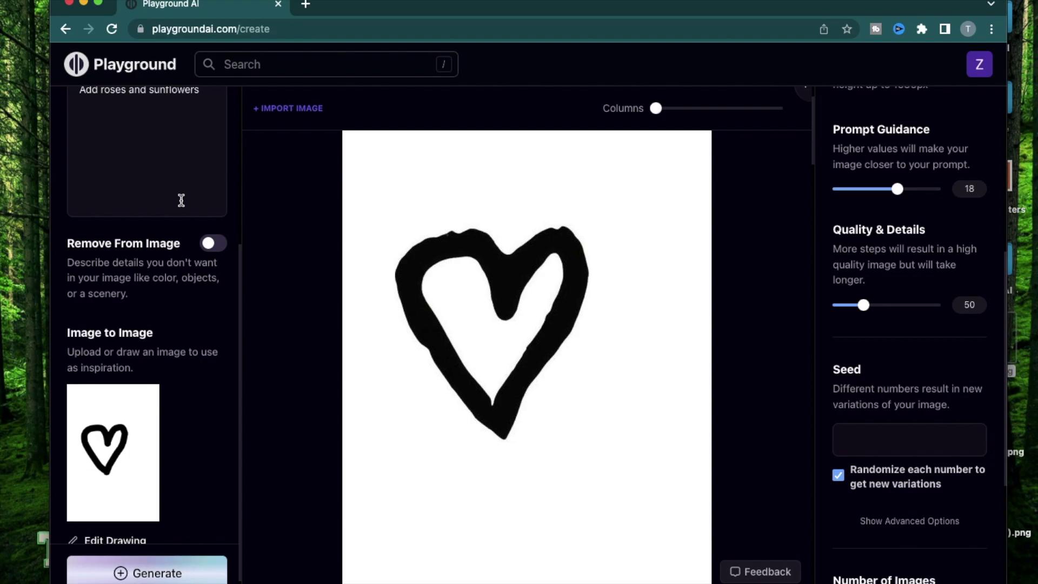
scroll(172, 217, "up", 2)
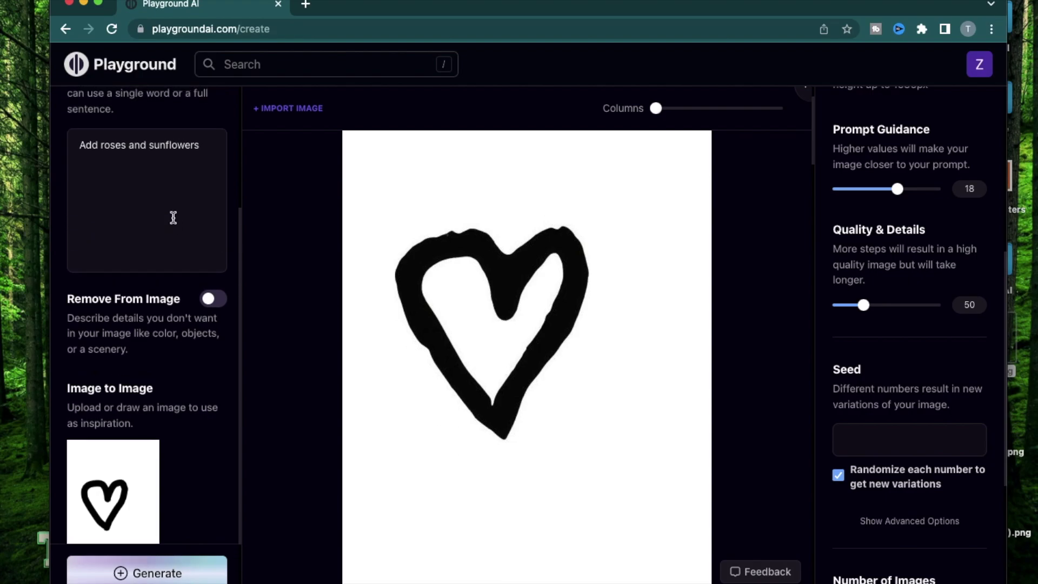
scroll(173, 216, "down", 3)
mouse_move(126, 470)
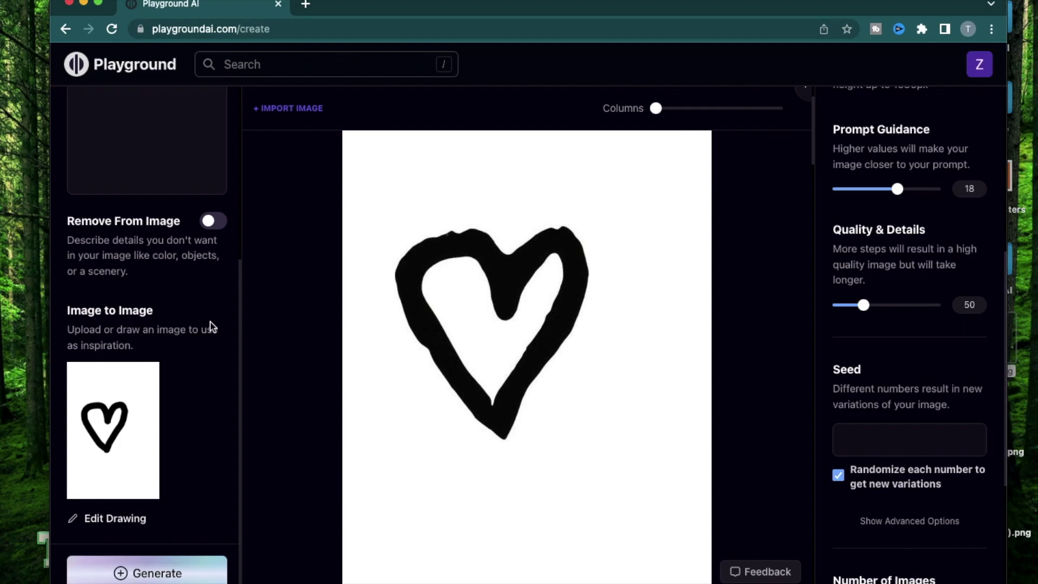
scroll(208, 319, "up", 4)
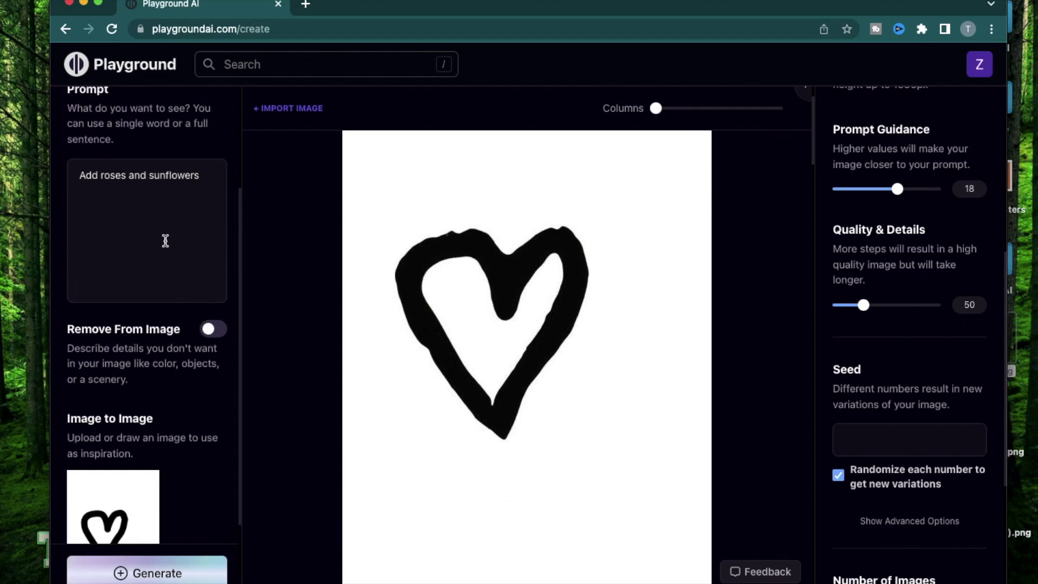
scroll(227, 252, "down", 2)
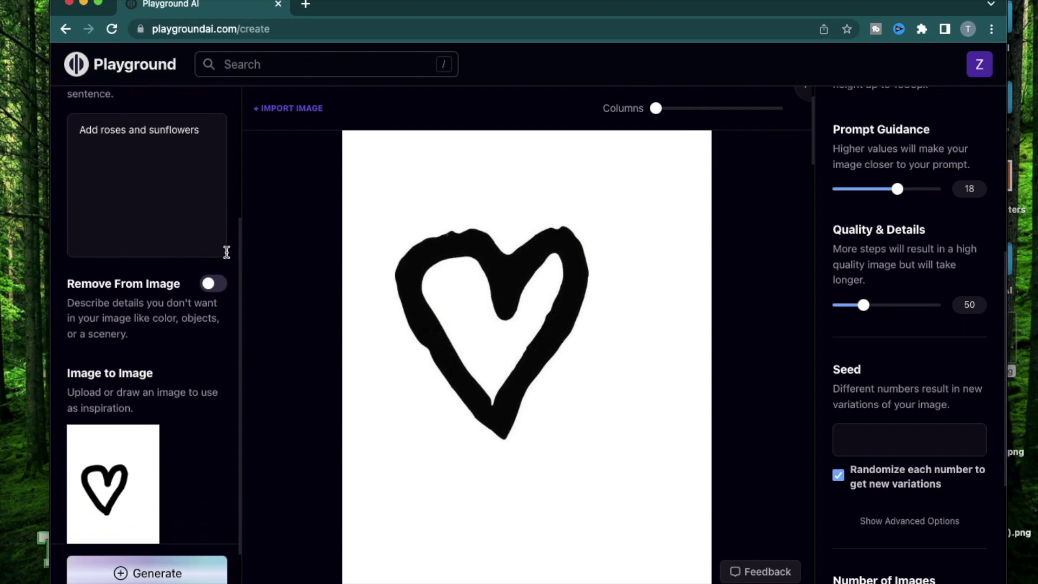
scroll(226, 253, "up", 3)
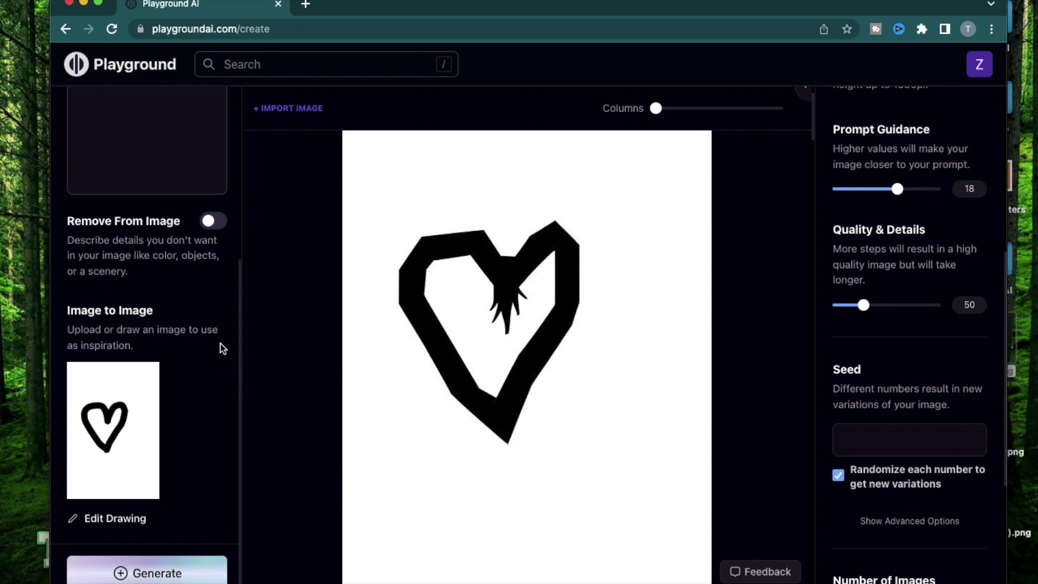
scroll(223, 348, "up", 4)
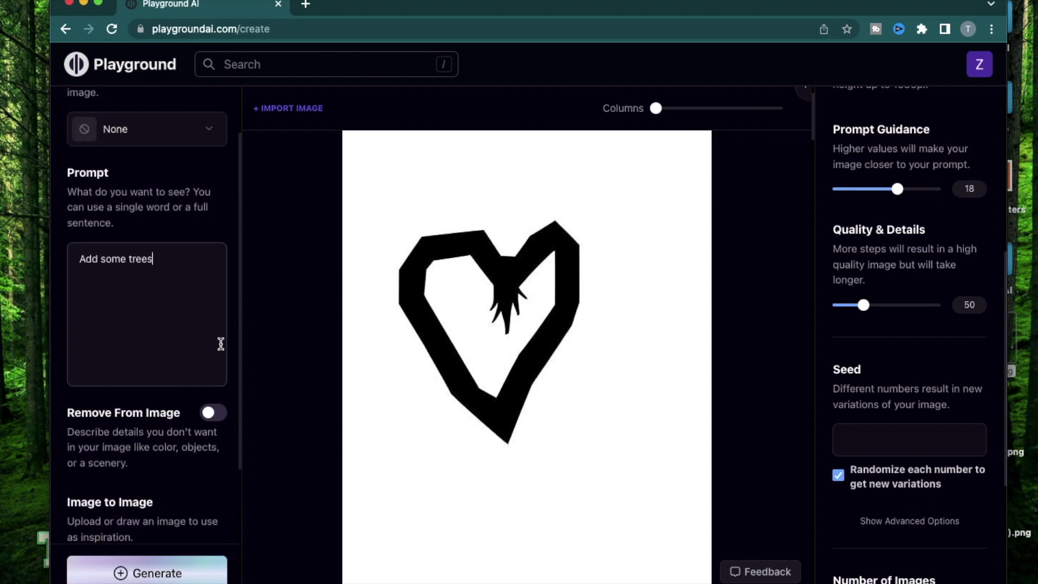
scroll(222, 324, "up", 2)
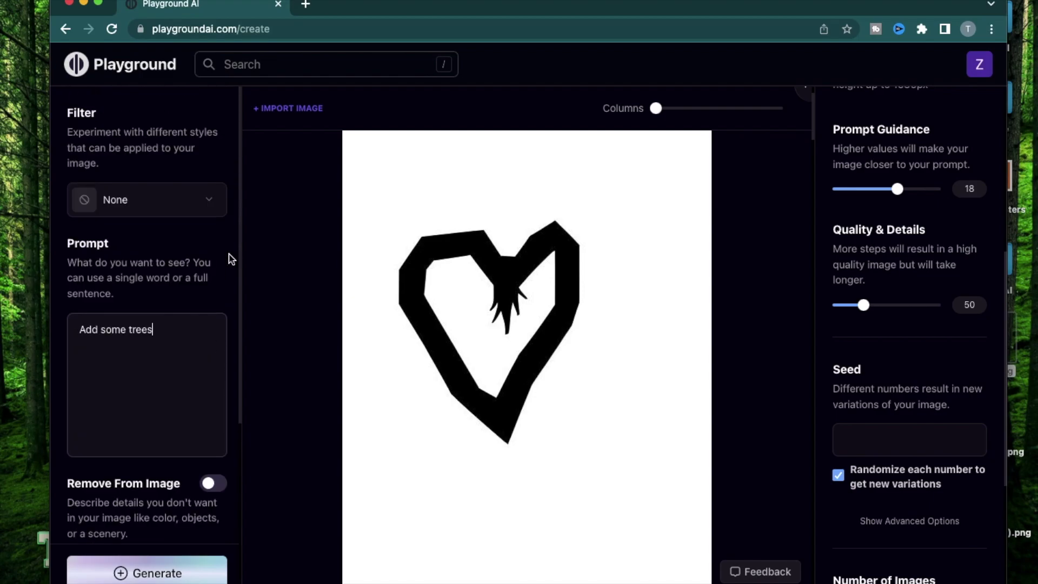